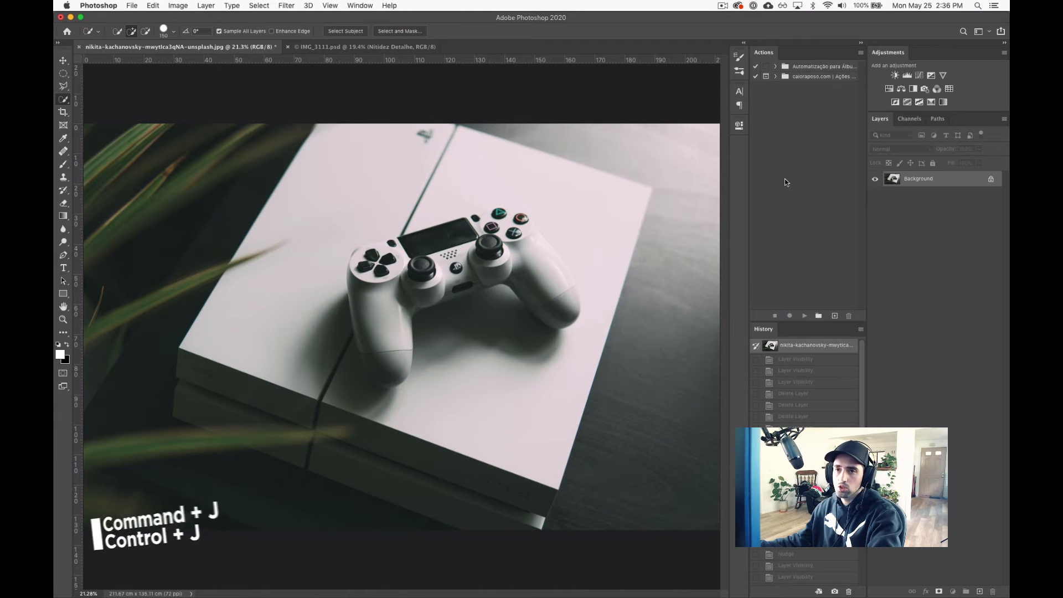
# - Duplicate the Background layer to make three copies above it
pyautogui.press('super+j')
pyautogui.press('super+j')
pyautogui.press('super+j')
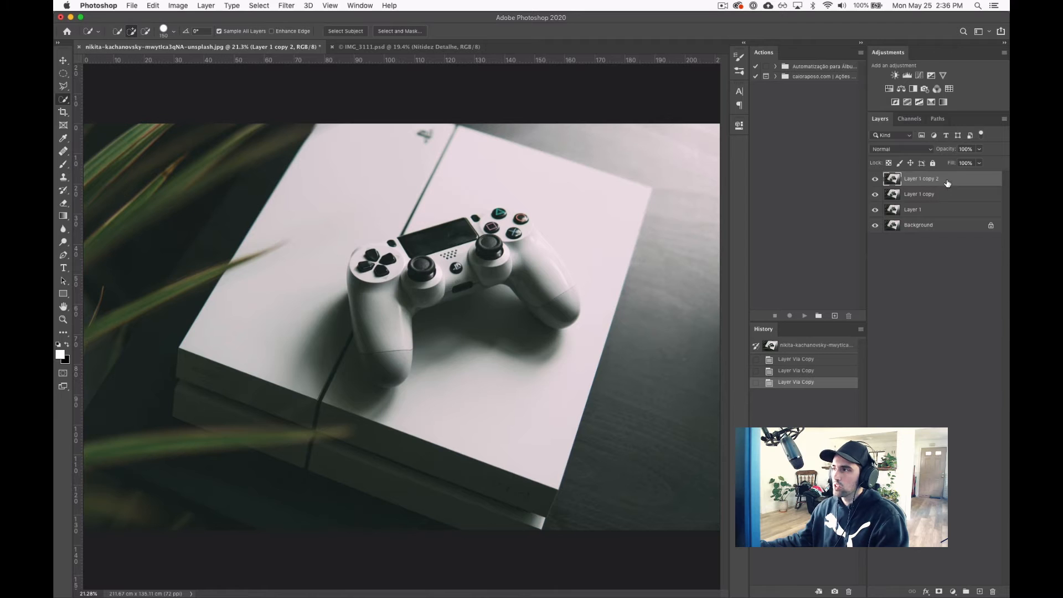
pyautogui.moveTo(947, 185); pyautogui.dragTo(981, 589)
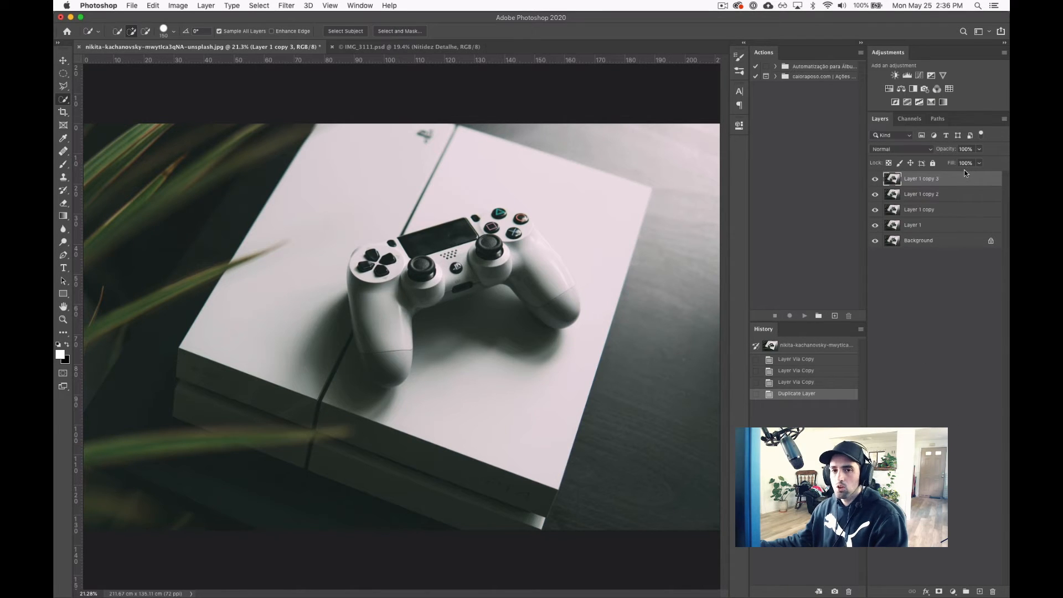
pyautogui.press('super+z')
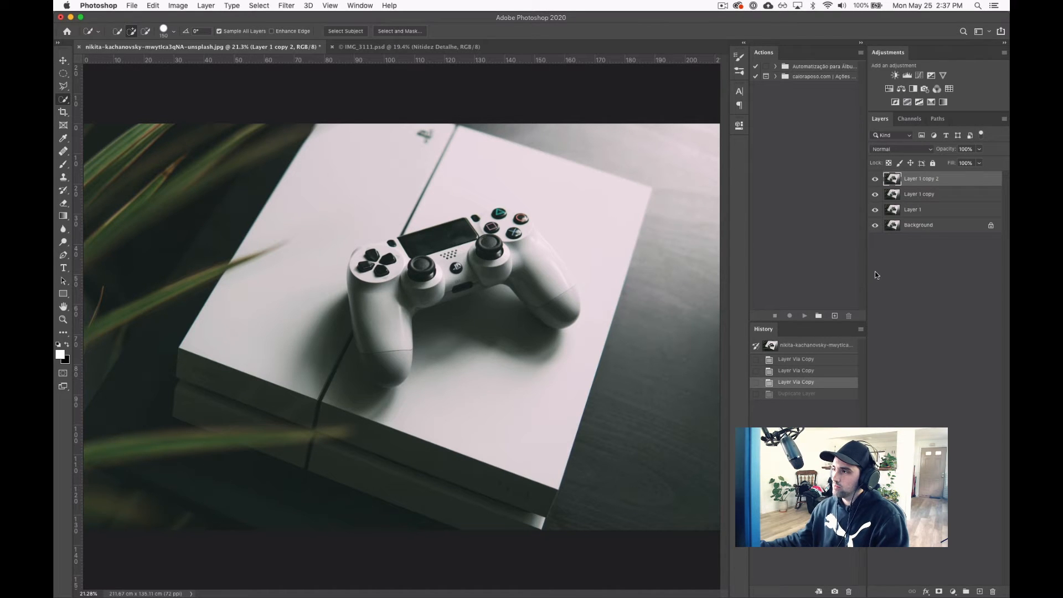
# - Rename the three duplicate layers, from the lowest to the uppermost, as R, G and B
pyautogui.click(911, 210)
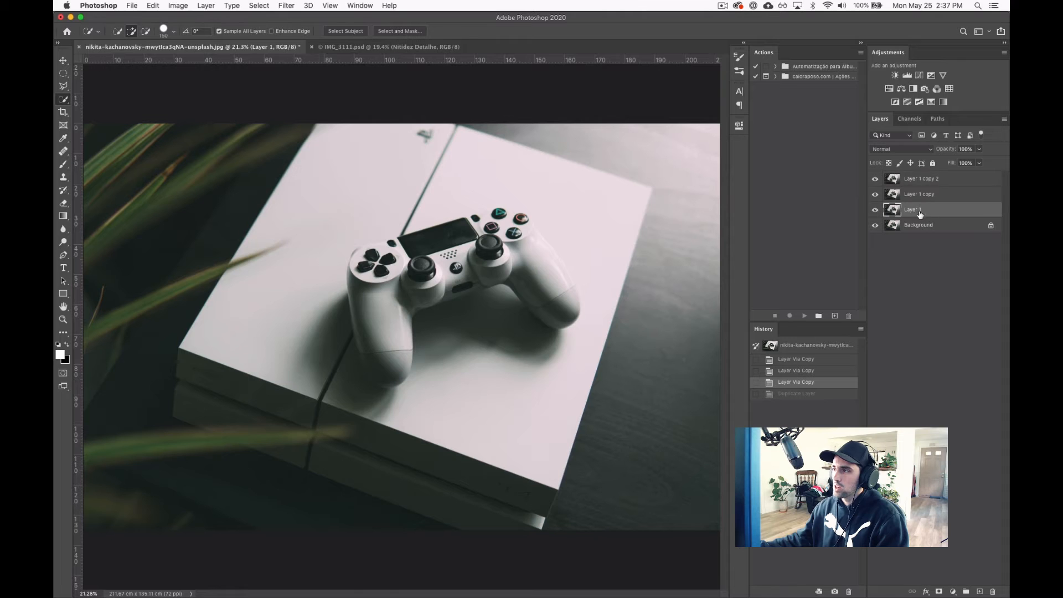
pyautogui.doubleClick(917, 210)
pyautogui.write('R')
pyautogui.press('Return')
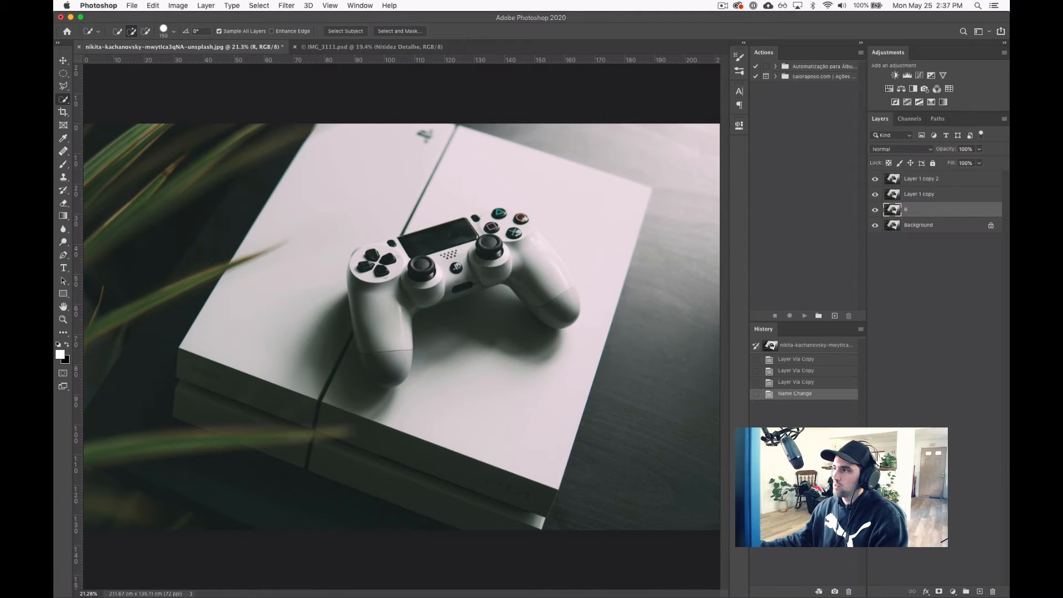
pyautogui.doubleClick(919, 194)
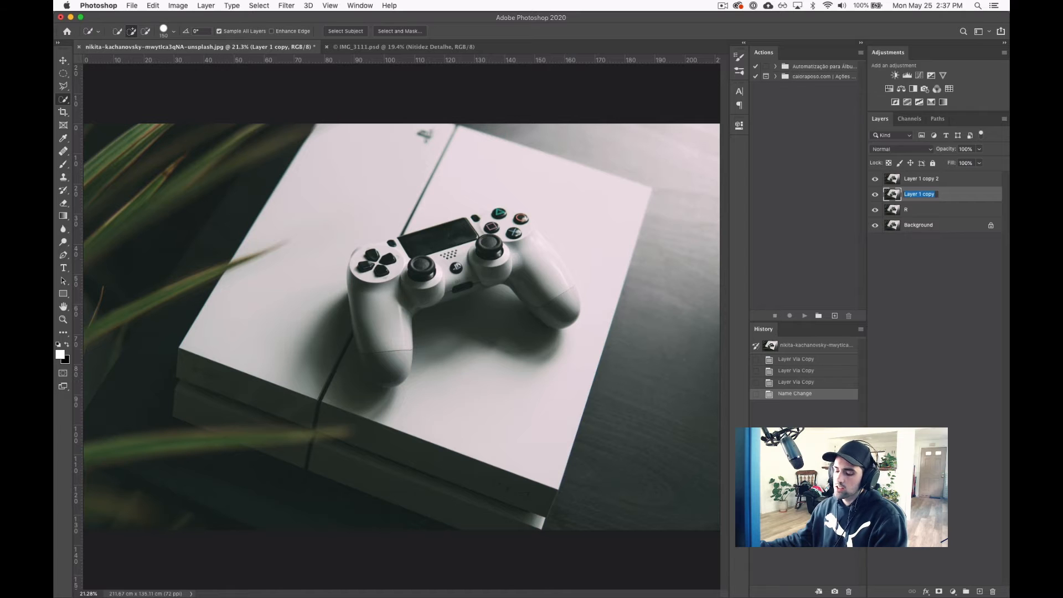
pyautogui.write('G')
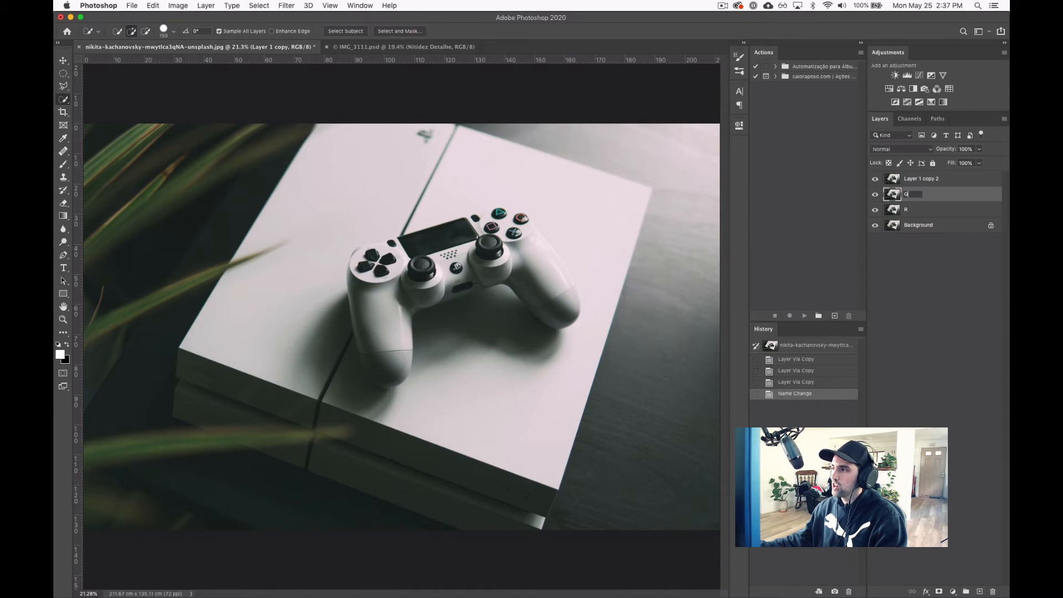
pyautogui.press('Return')
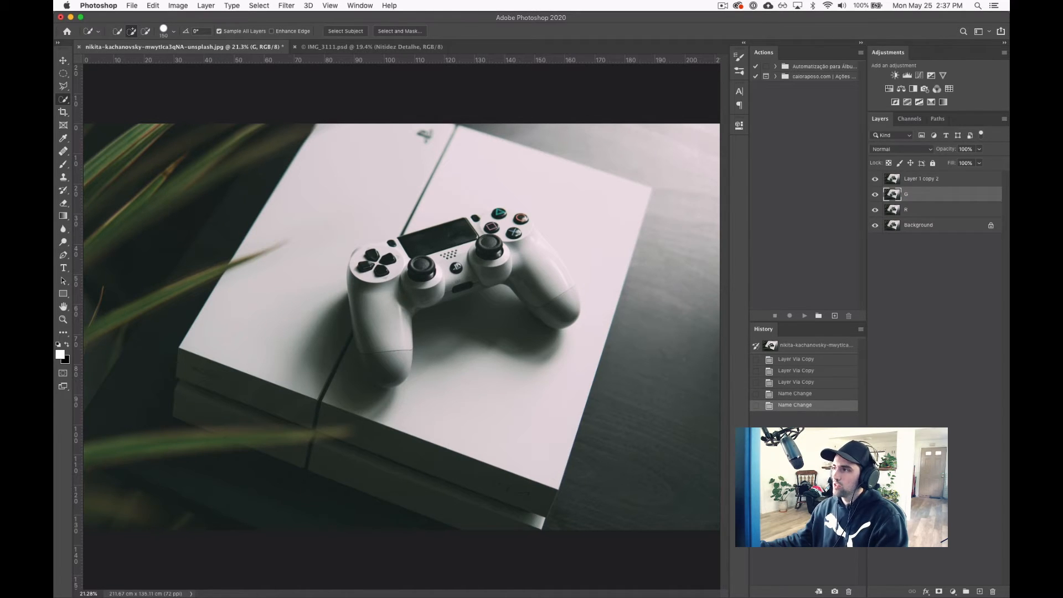
pyautogui.doubleClick(921, 179)
pyautogui.write('B')
pyautogui.press('Return')
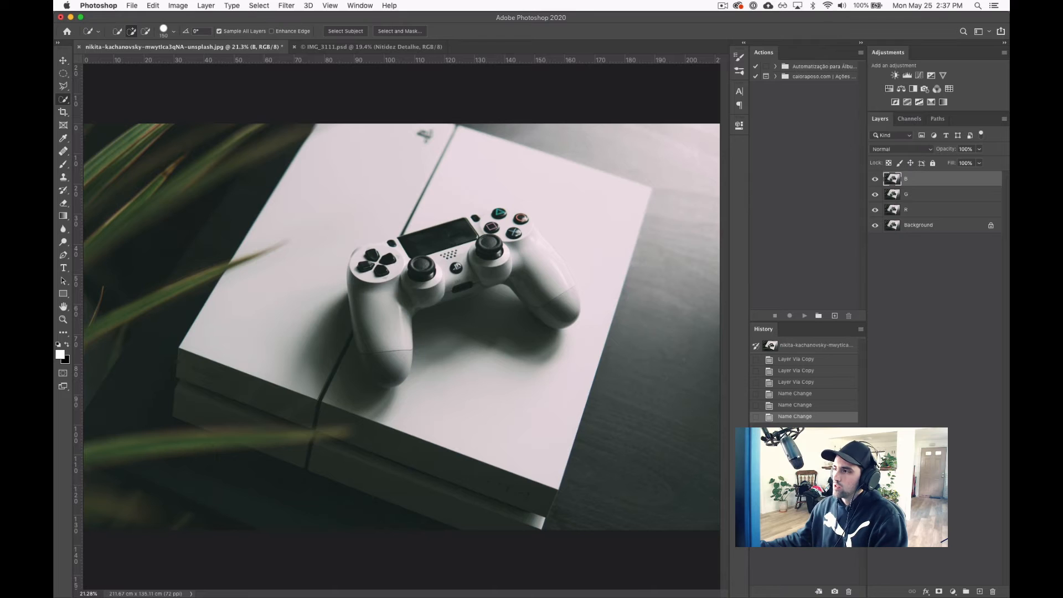
# - Hide the Background layer and select the R layer
pyautogui.click(874, 225)
pyautogui.click(930, 209)
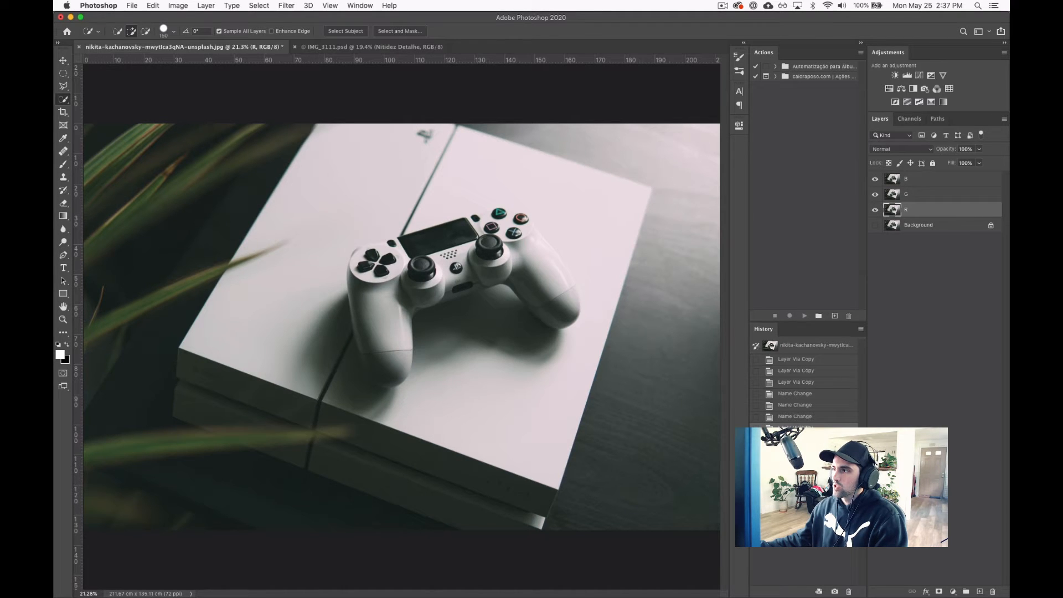
pyautogui.doubleClick(941, 210)
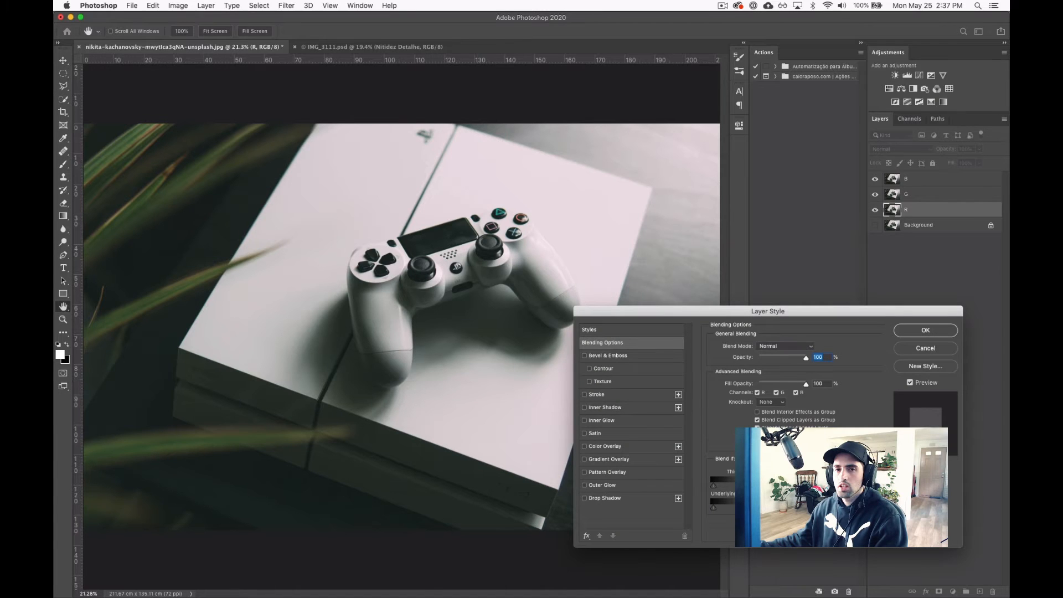
pyautogui.moveTo(692, 311); pyautogui.dragTo(452, 175)
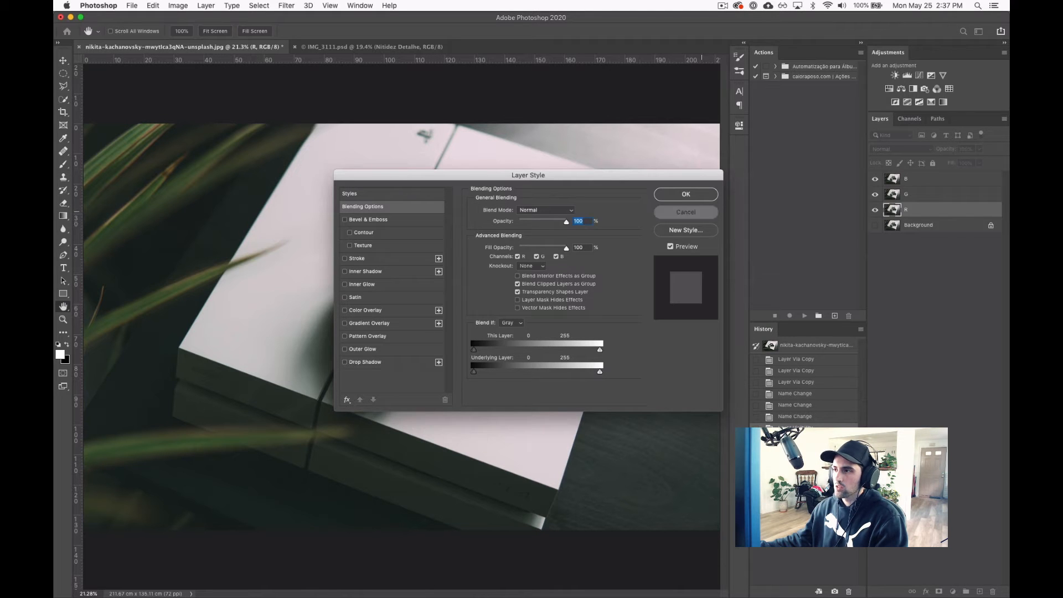
pyautogui.click(694, 212)
pyautogui.doubleClick(906, 209)
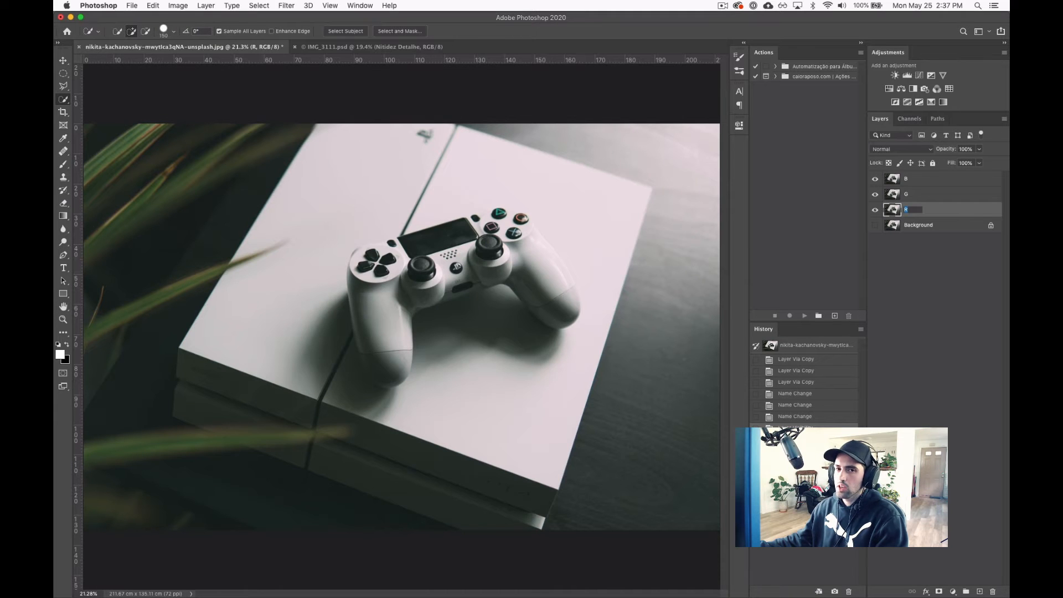
pyautogui.press('Return')
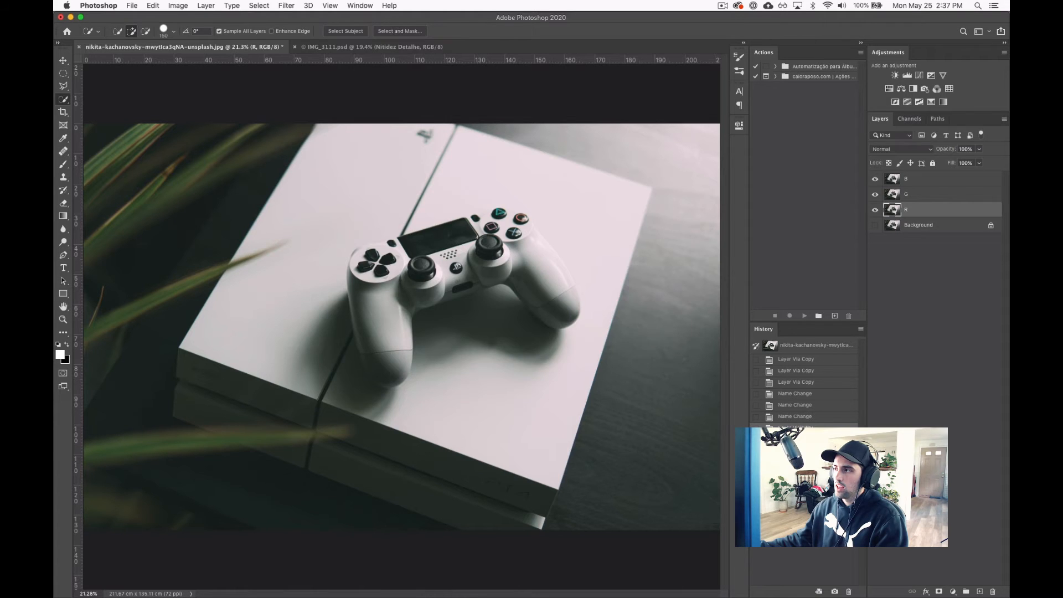
# - Restrict the R layer's advanced blending to the R channel by disabling its G and B channels
pyautogui.doubleClick(949, 209)
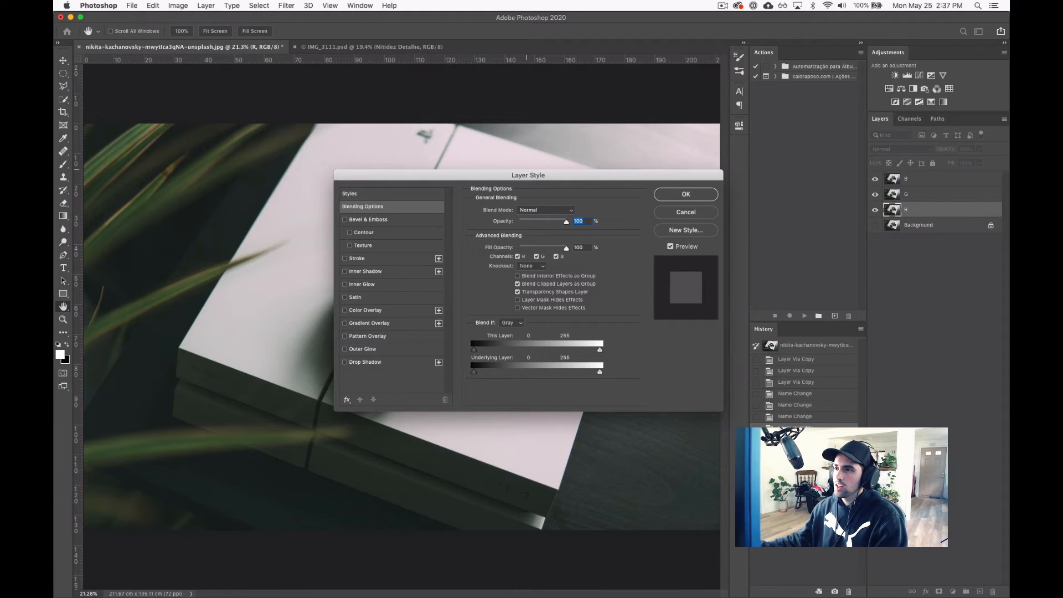
pyautogui.moveTo(528, 175); pyautogui.dragTo(523, 197)
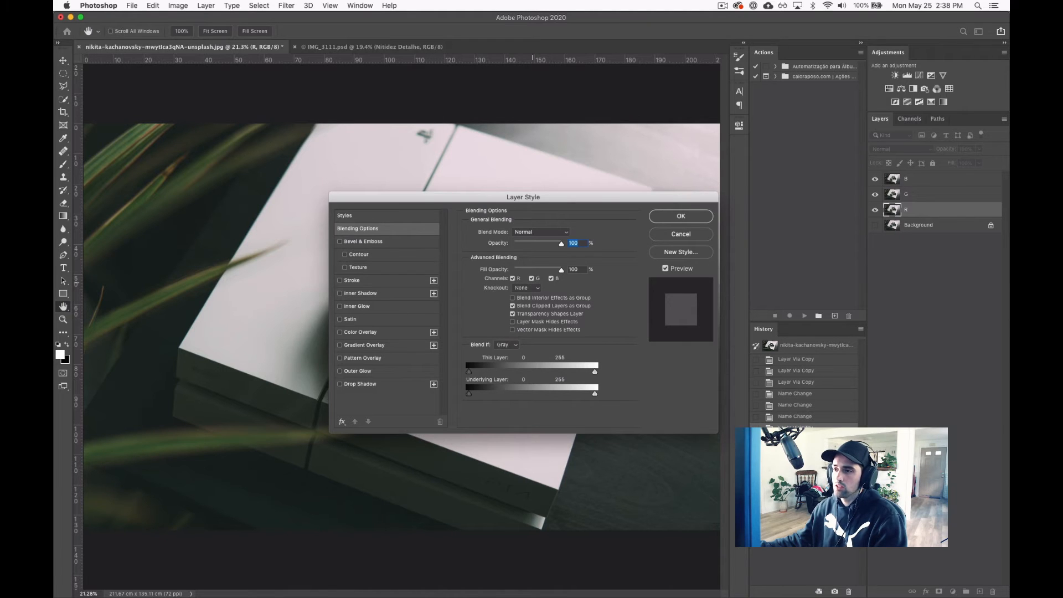
pyautogui.click(531, 279)
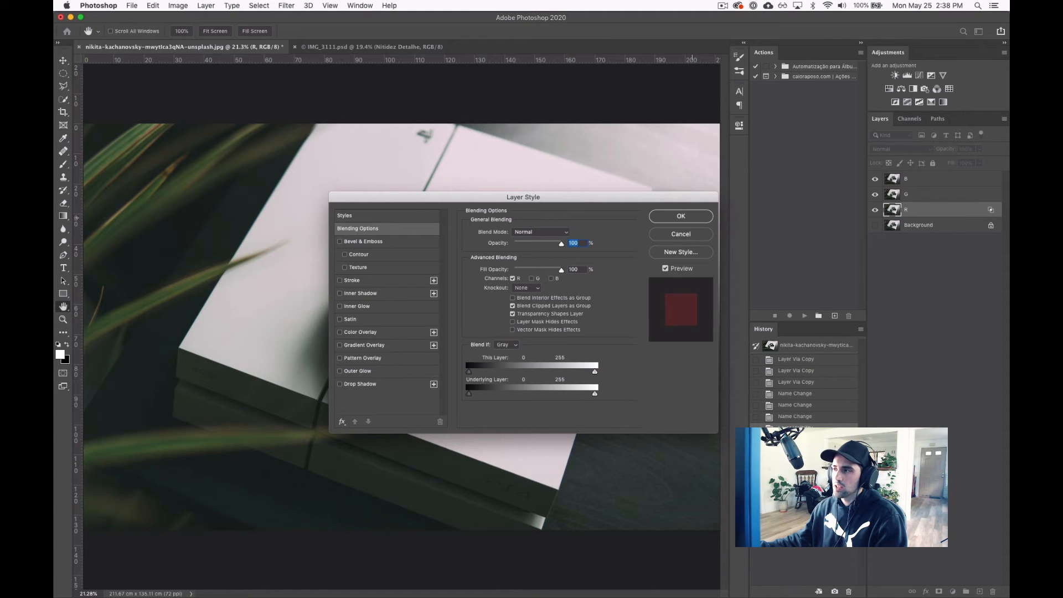
pyautogui.press('Return')
pyautogui.press('w')
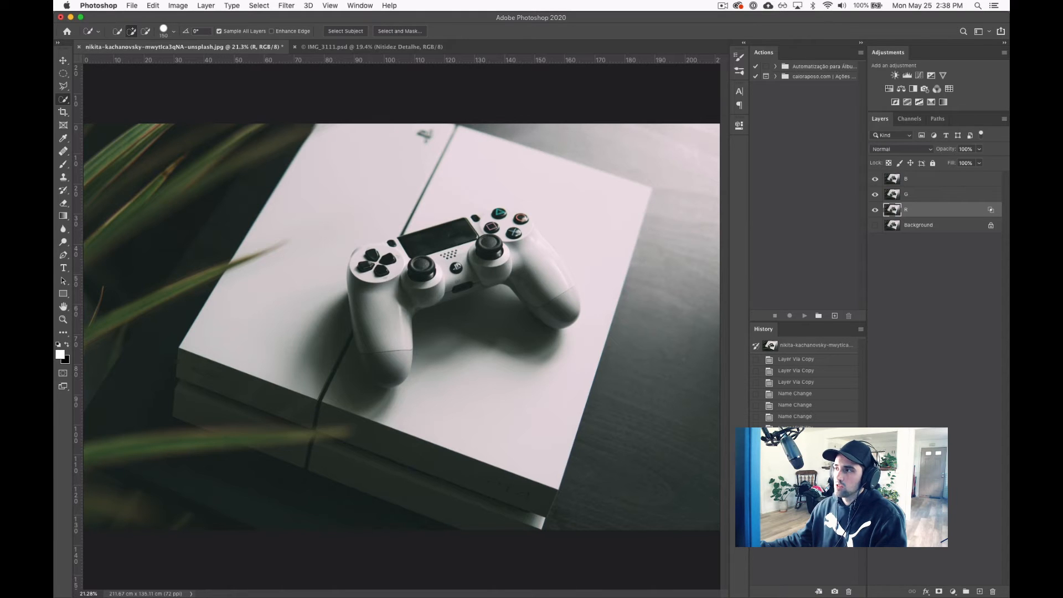
# - With the B layer hidden, restrict the G layer's advanced blending to the G channel, and check it without the R layer
pyautogui.click(874, 194)
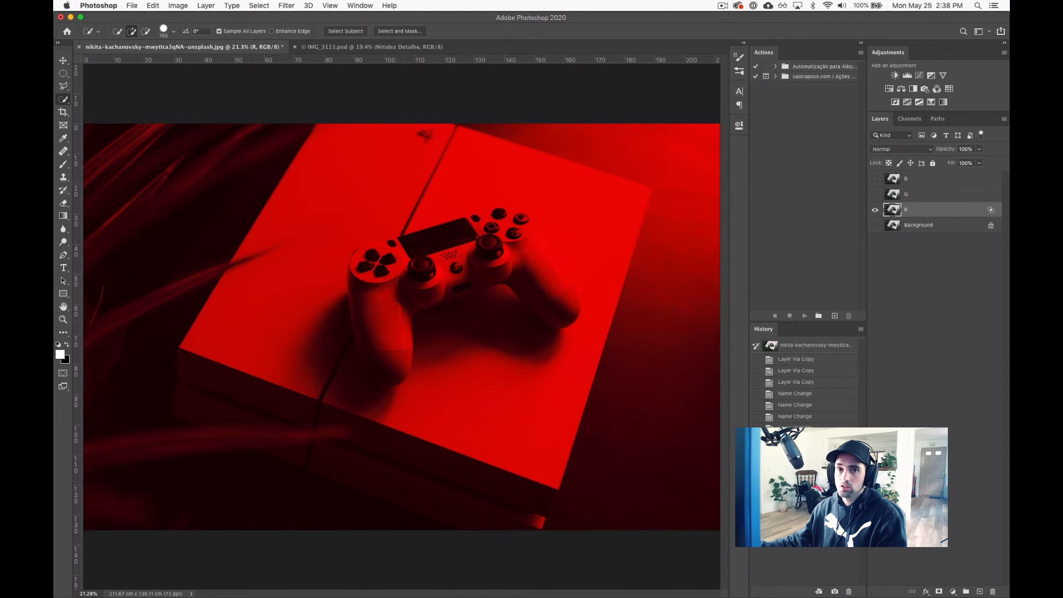
pyautogui.click(930, 194)
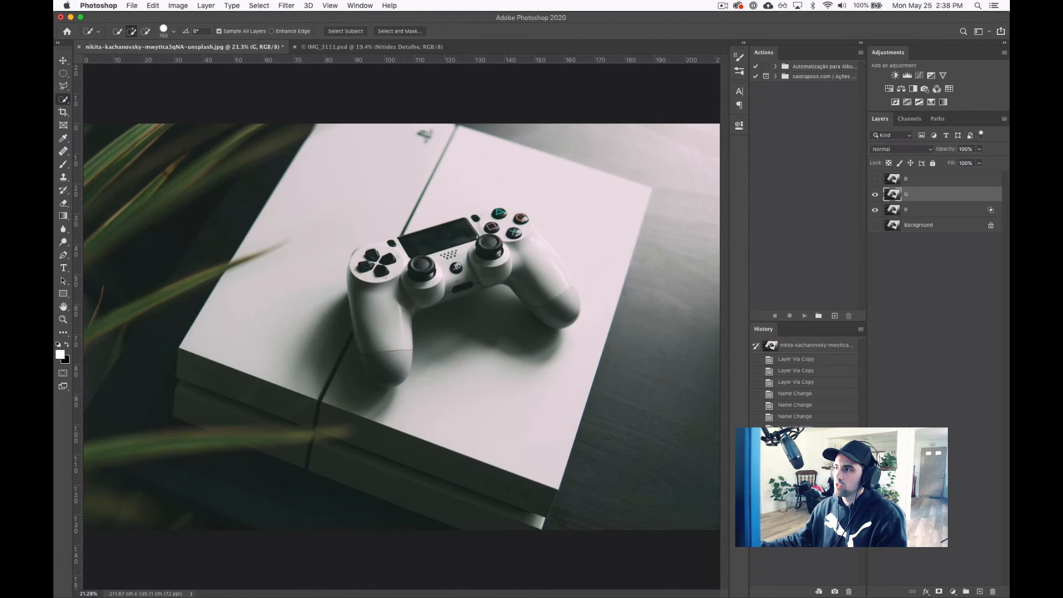
pyautogui.doubleClick(935, 195)
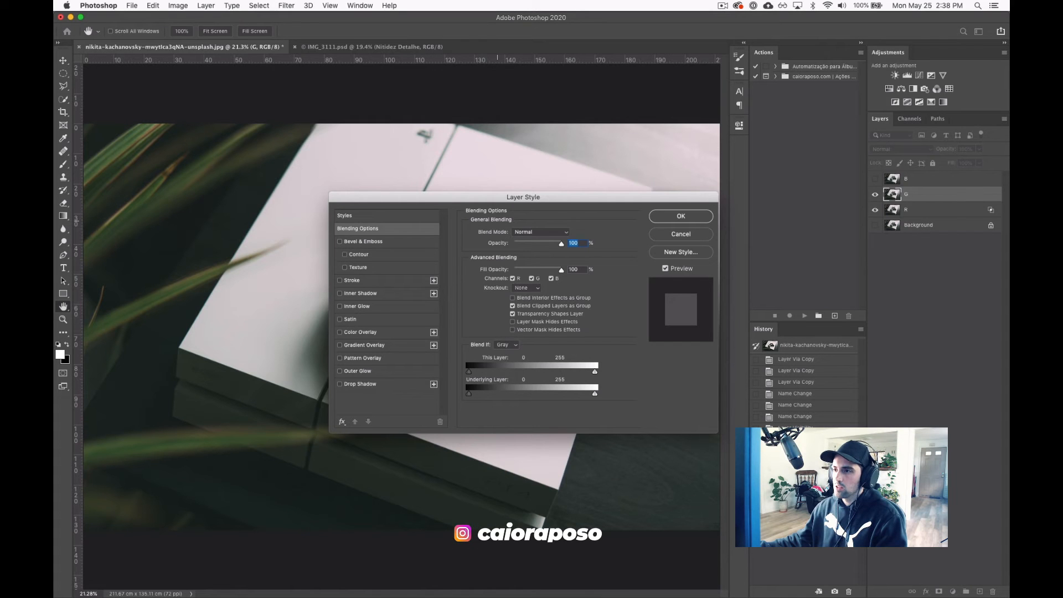
pyautogui.click(512, 278)
pyautogui.click(550, 279)
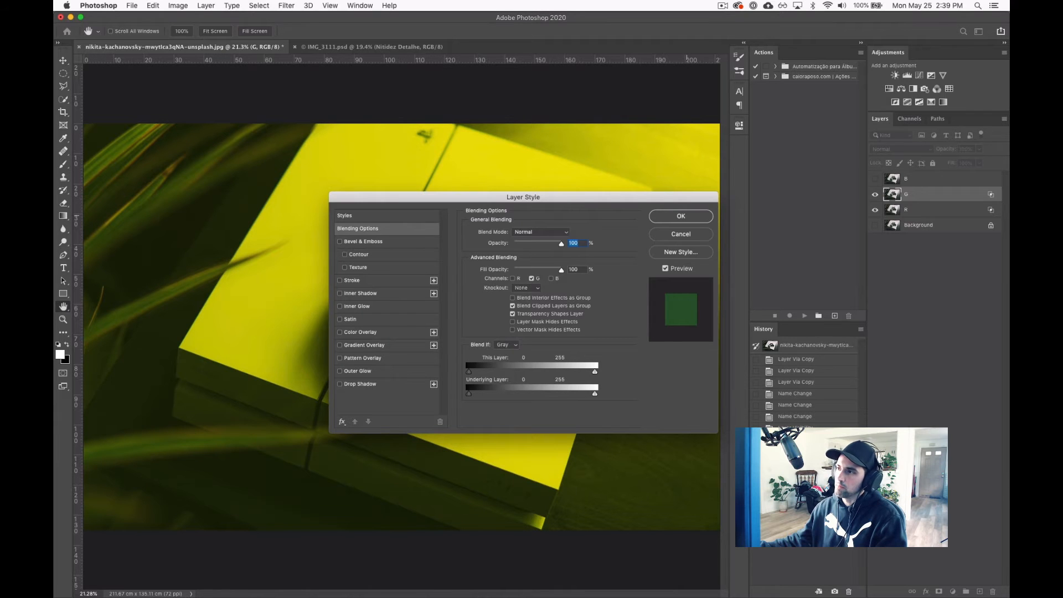
pyautogui.press('Return')
pyautogui.press('w')
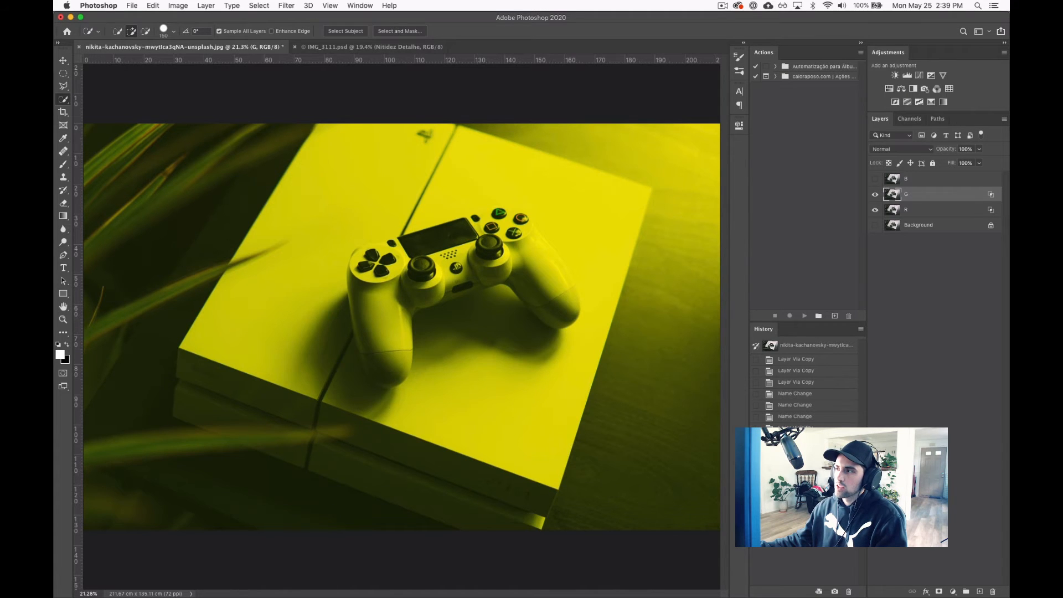
pyautogui.click(874, 209)
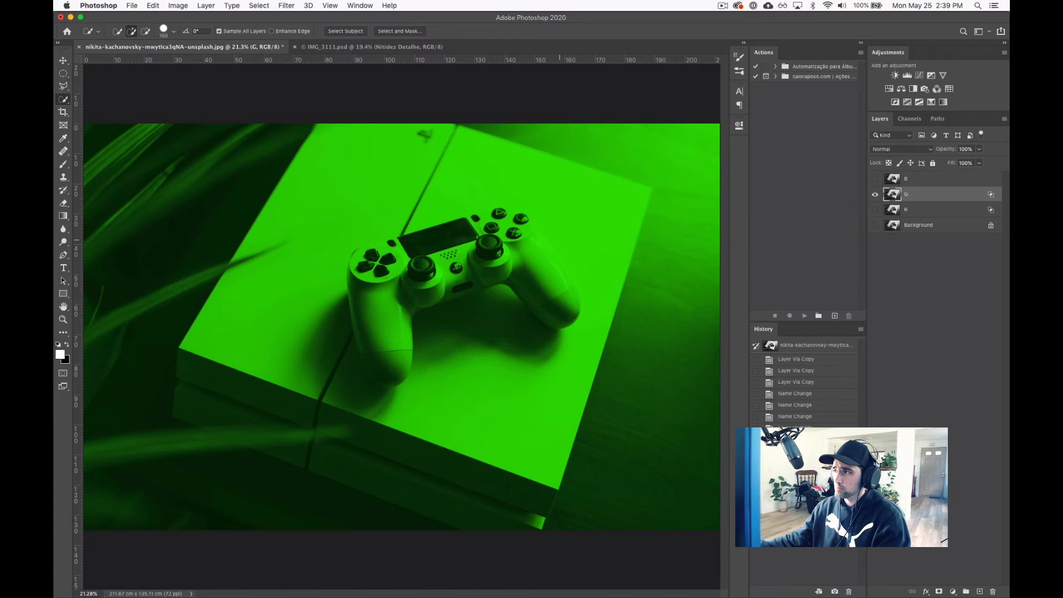
pyautogui.click(874, 210)
# - Show the B layer and restrict its advanced blending to the B channel by disabling R and G
pyautogui.click(923, 179)
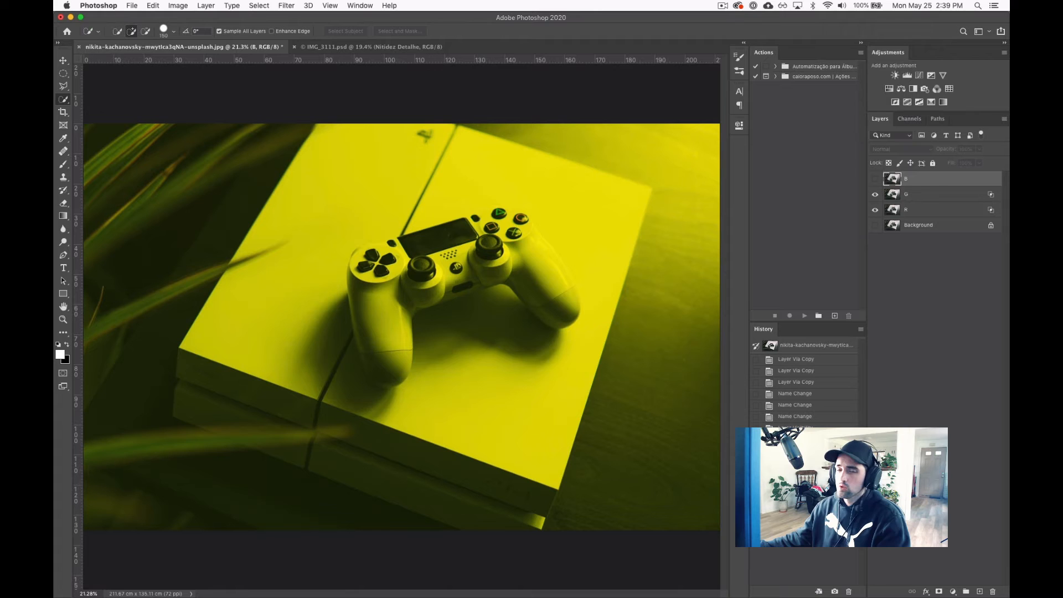
pyautogui.click(874, 179)
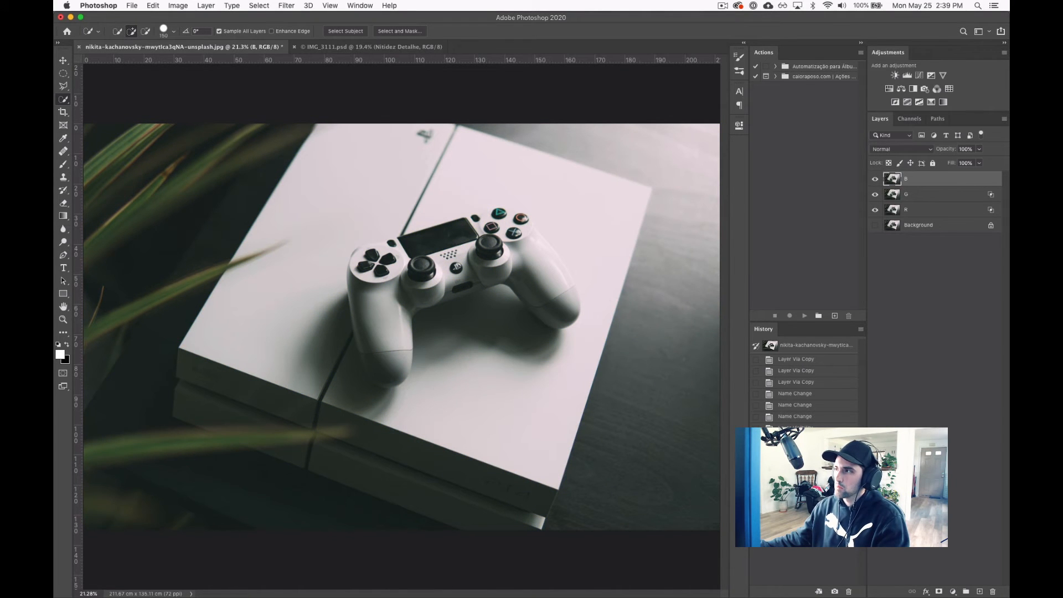
pyautogui.doubleClick(947, 179)
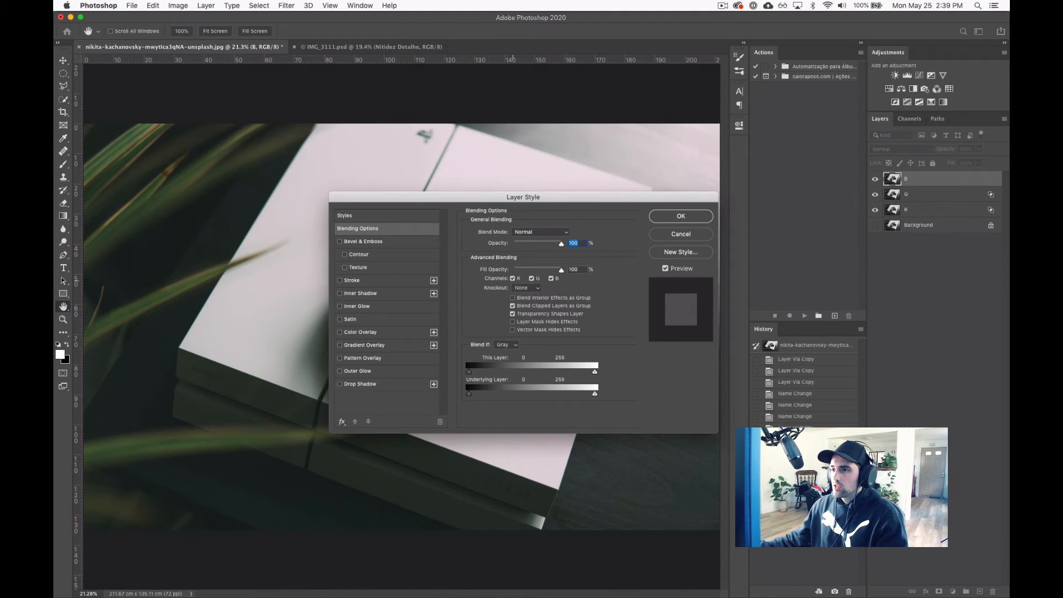
pyautogui.click(512, 278)
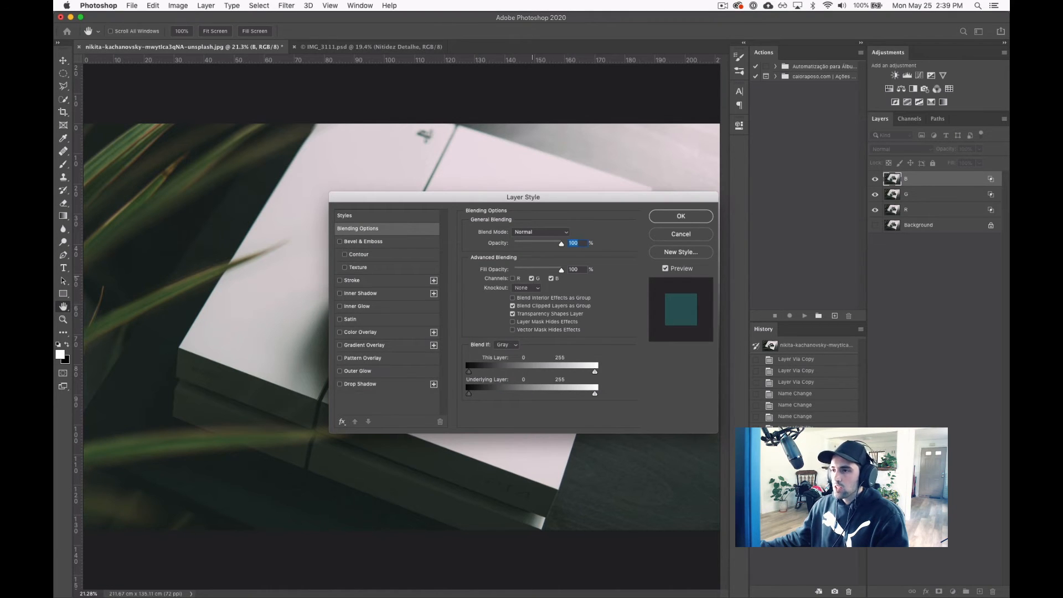
pyautogui.click(531, 278)
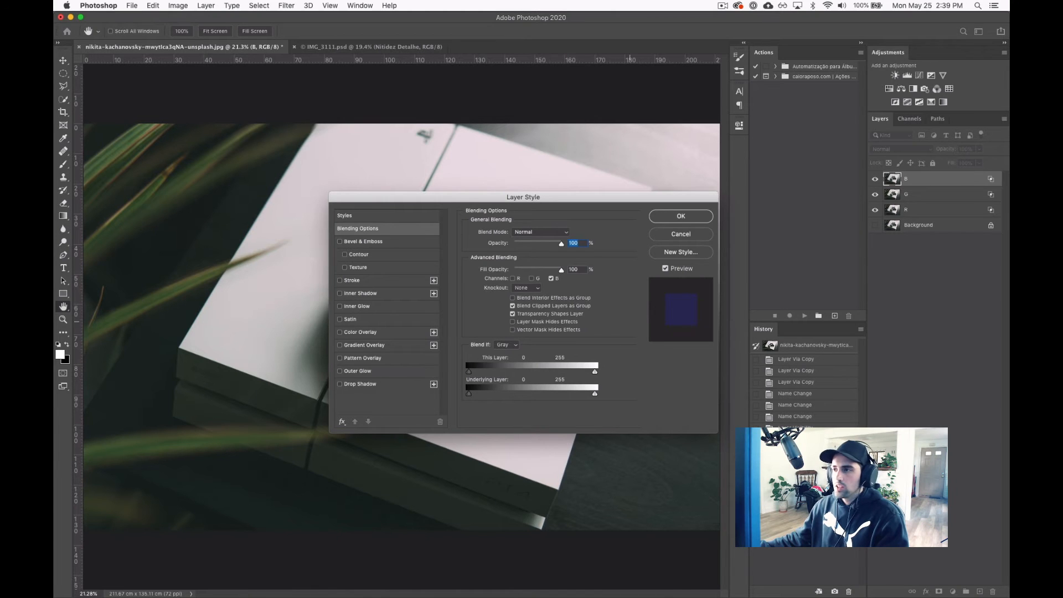
pyautogui.press('Return')
pyautogui.press('w')
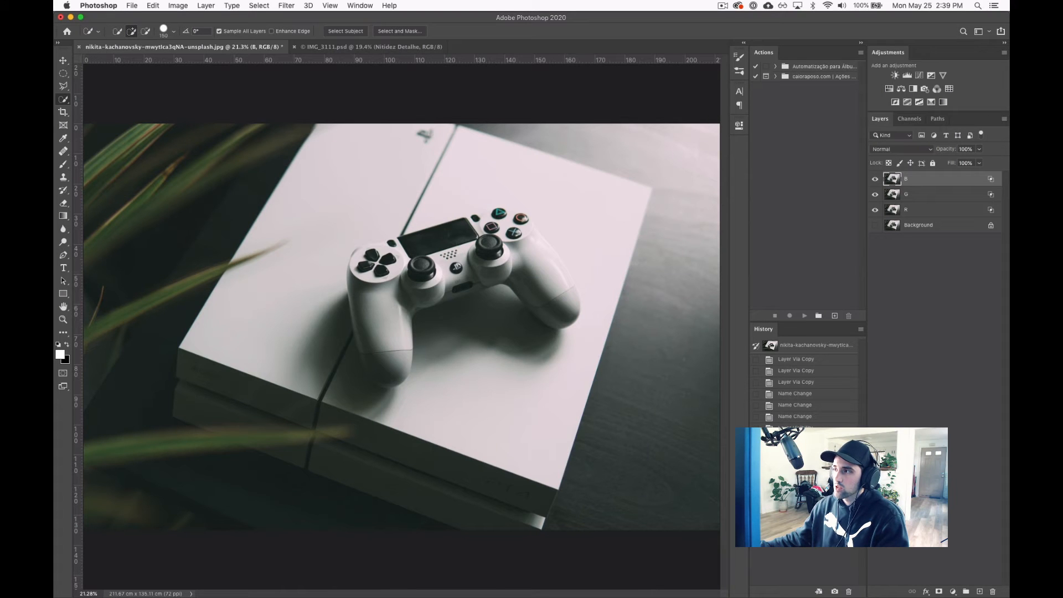
# - Hide the G and R layers to view the B layer alone, and show both again
pyautogui.click(875, 194)
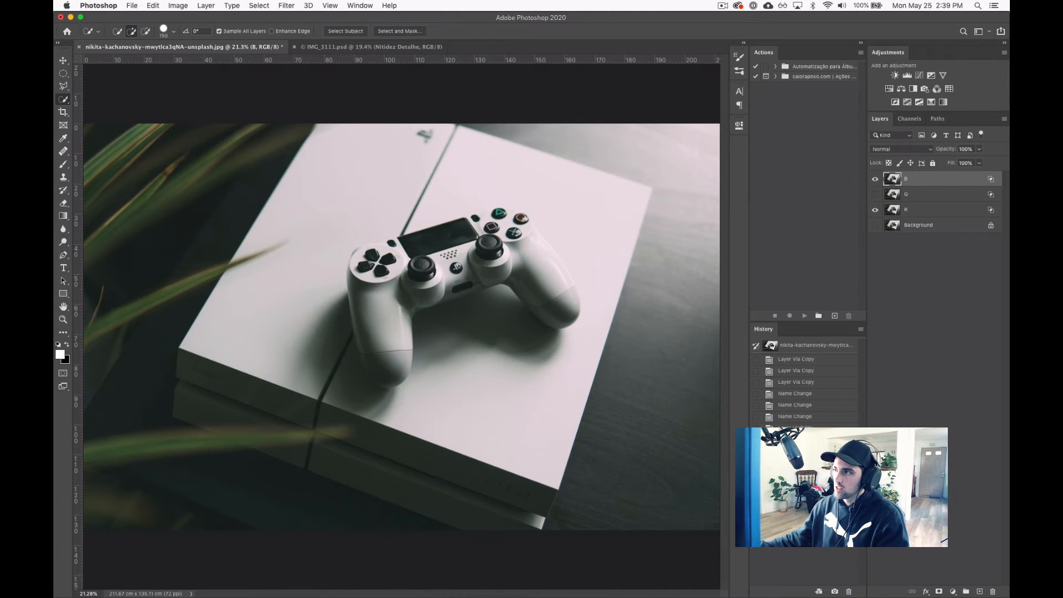
pyautogui.click(874, 209)
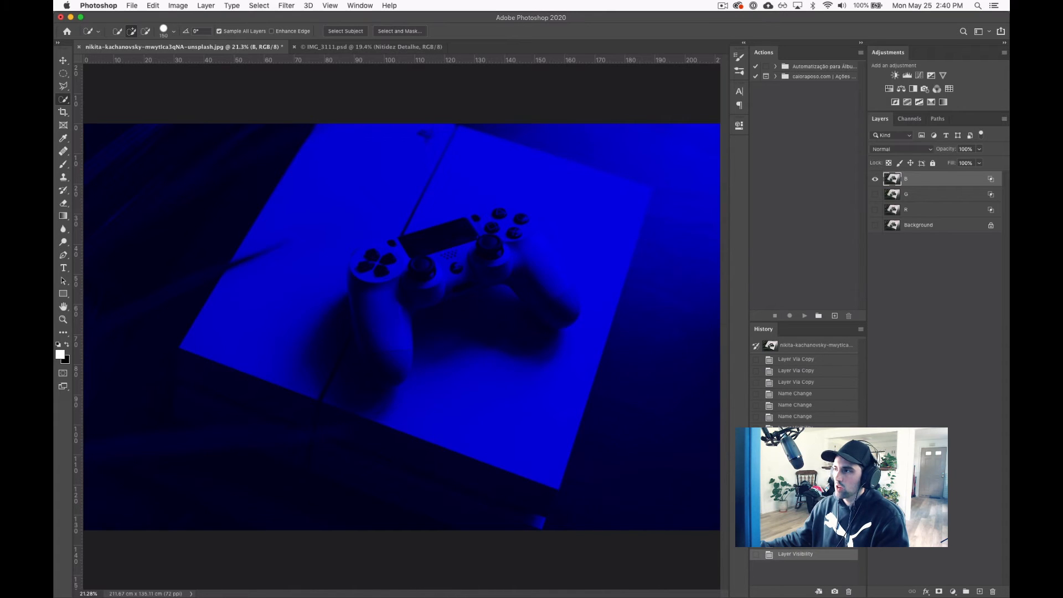
pyautogui.click(874, 210)
pyautogui.click(874, 195)
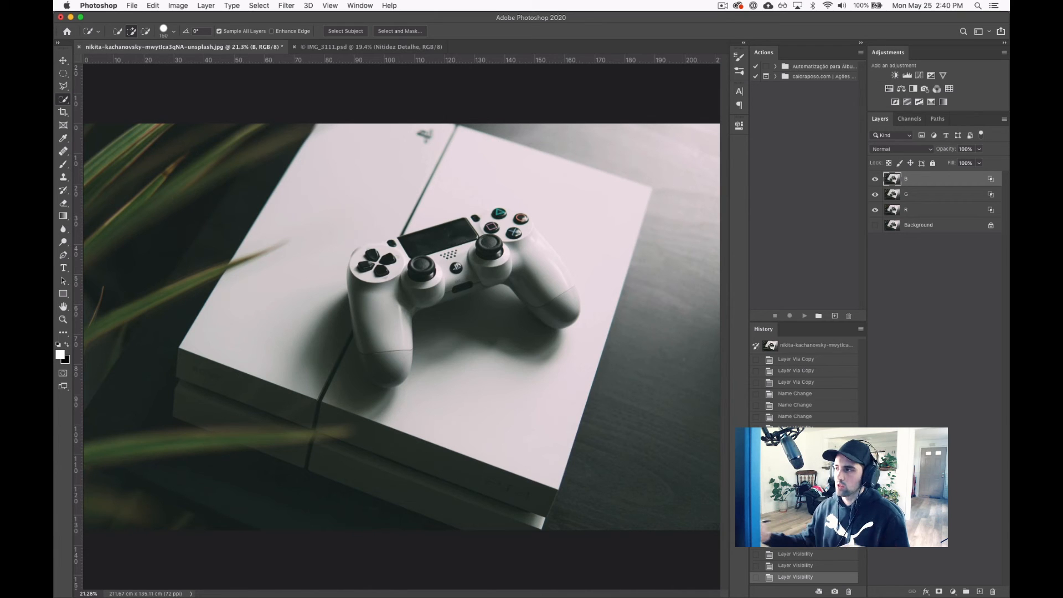
# - Shift the R layer slightly to the left with the Move tool to offset the red channel
pyautogui.click(941, 210)
pyautogui.click(941, 195)
pyautogui.click(941, 178)
pyautogui.click(941, 210)
pyautogui.press('v')
pyautogui.moveTo(490, 316)
pyautogui.mouseDown()
pyautogui.moveTo(465, 318)
pyautogui.moveTo(501, 320)
pyautogui.moveTo(477, 321)
pyautogui.mouseUp()
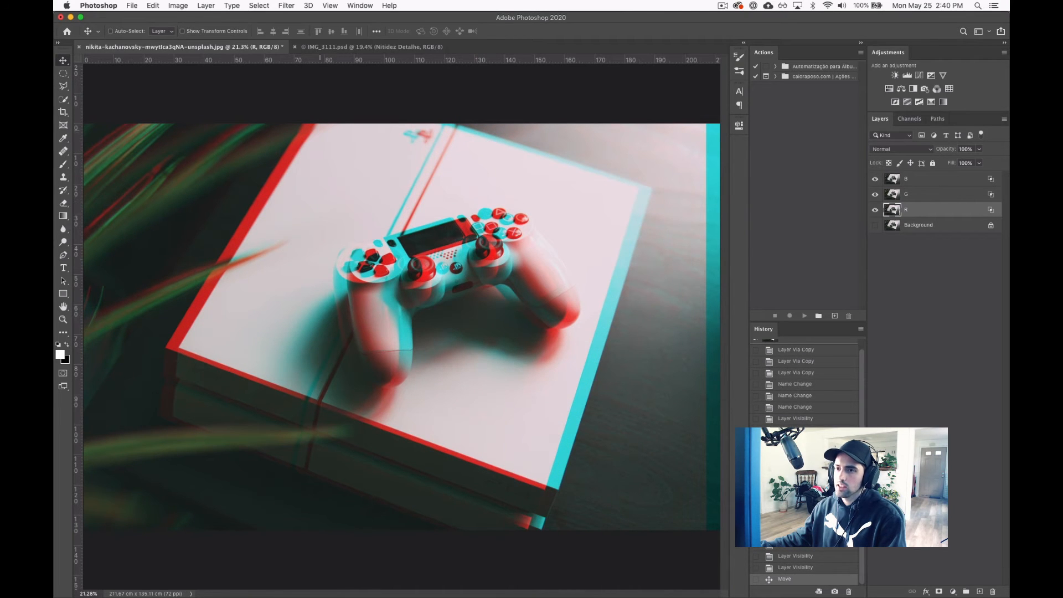
# - Try shifting the B layer slightly to the right with the Move tool, and revert both layer moves through the history
pyautogui.click(918, 179)
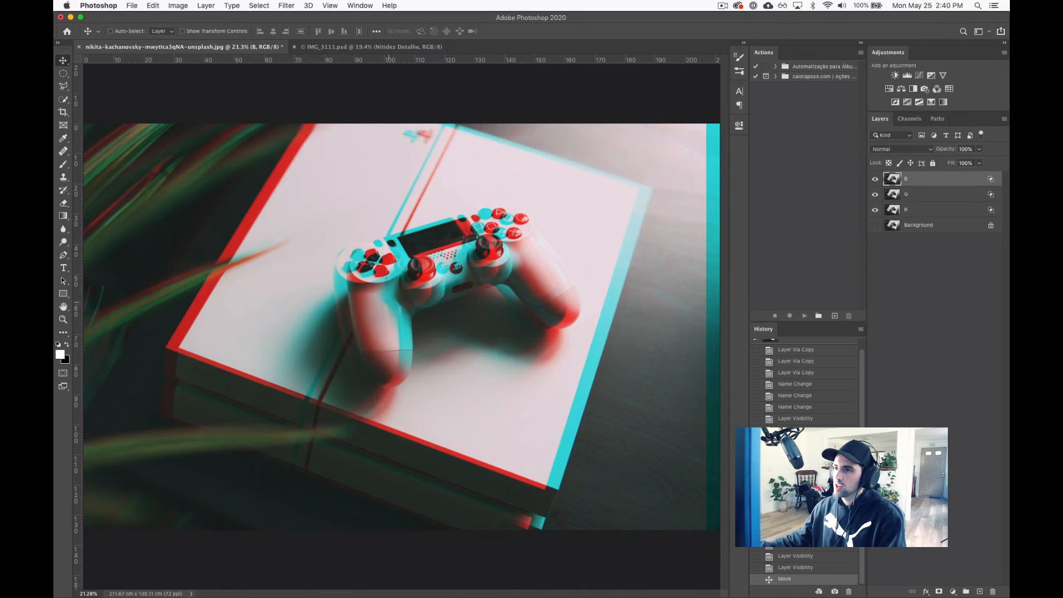
pyautogui.moveTo(448, 254); pyautogui.dragTo(462, 261)
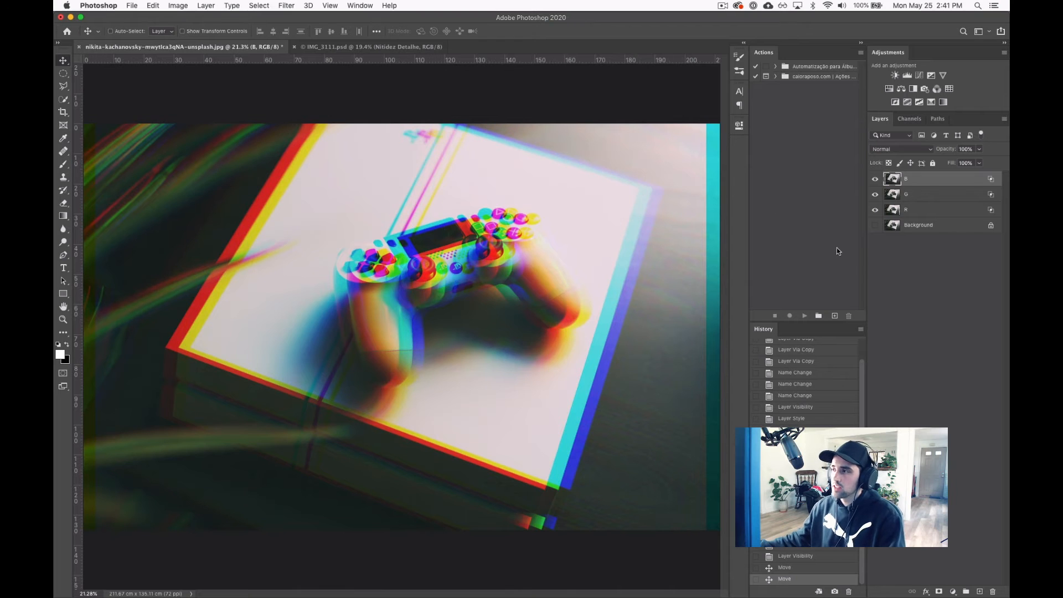
pyautogui.click(811, 557)
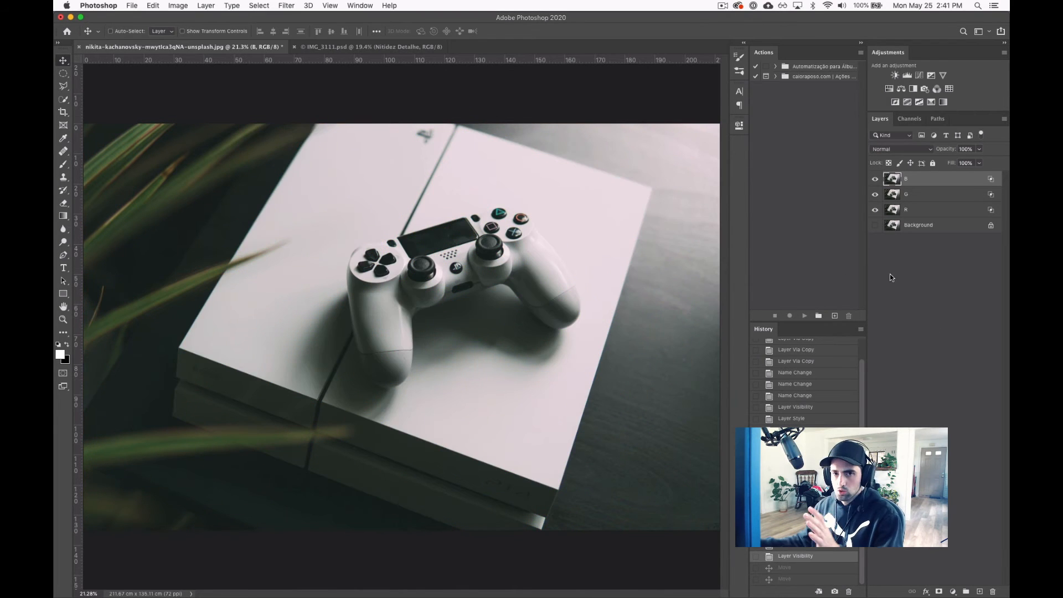
# - Nudge the R layer to the left in two large increments to offset the red channel subtly
pyautogui.click(920, 211)
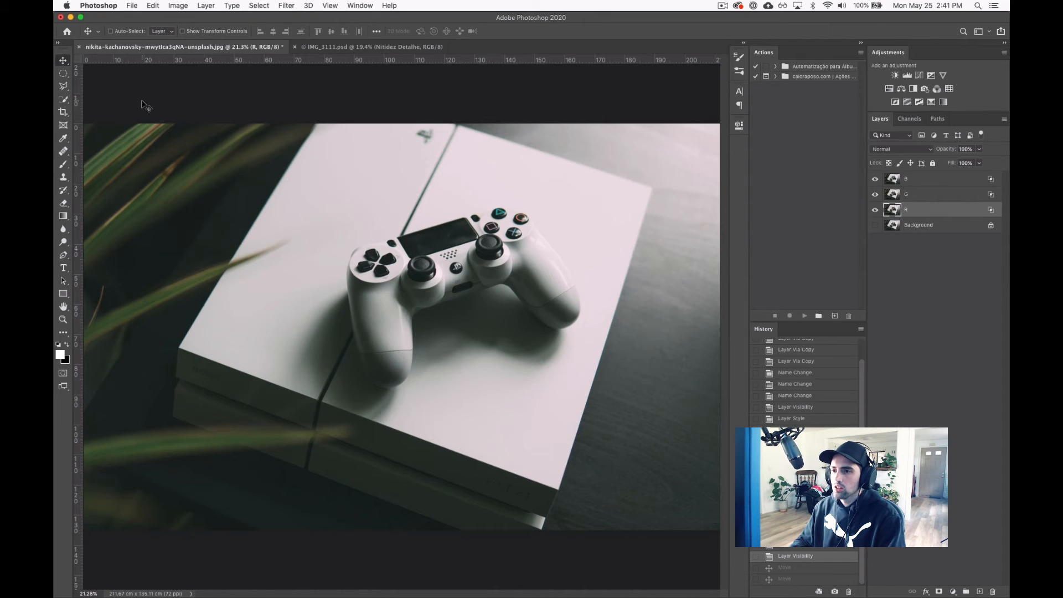
pyautogui.hotkey('shift', 'Left')
pyautogui.hotkey('shift', 'Left')
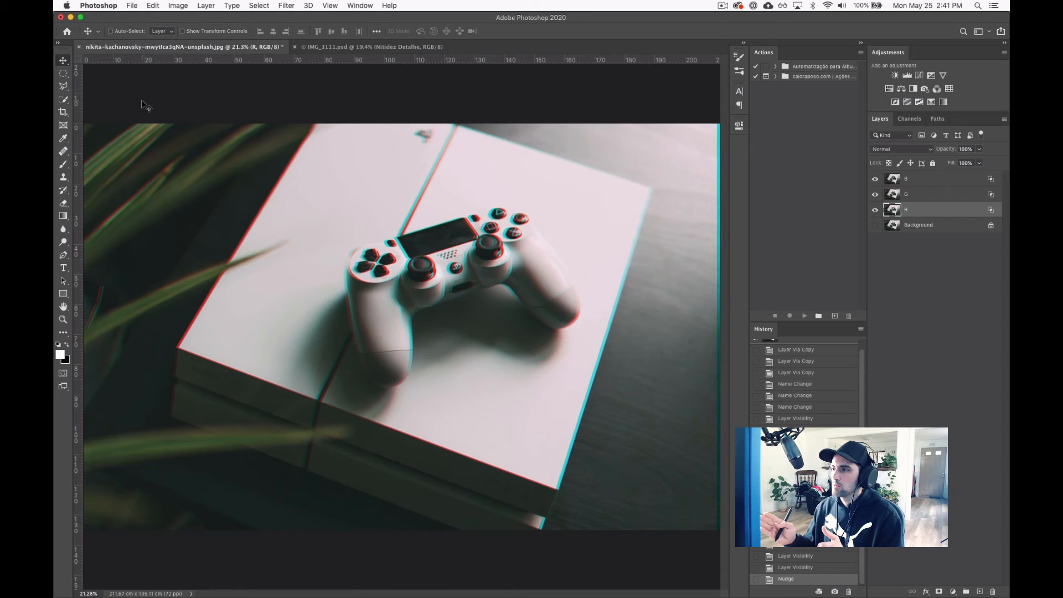
# - Nudge the B layer slightly to the right to offset the blue channel, checking the colour fringes up close
pyautogui.press('super+equal')
pyautogui.press('super+equal')
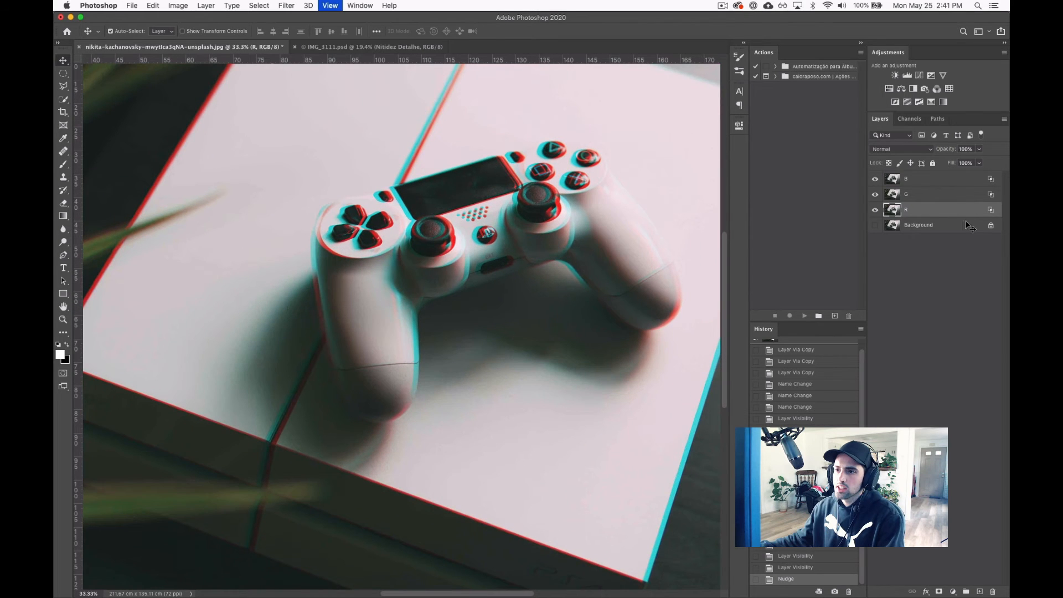
pyautogui.press('super+equal')
pyautogui.click(935, 175)
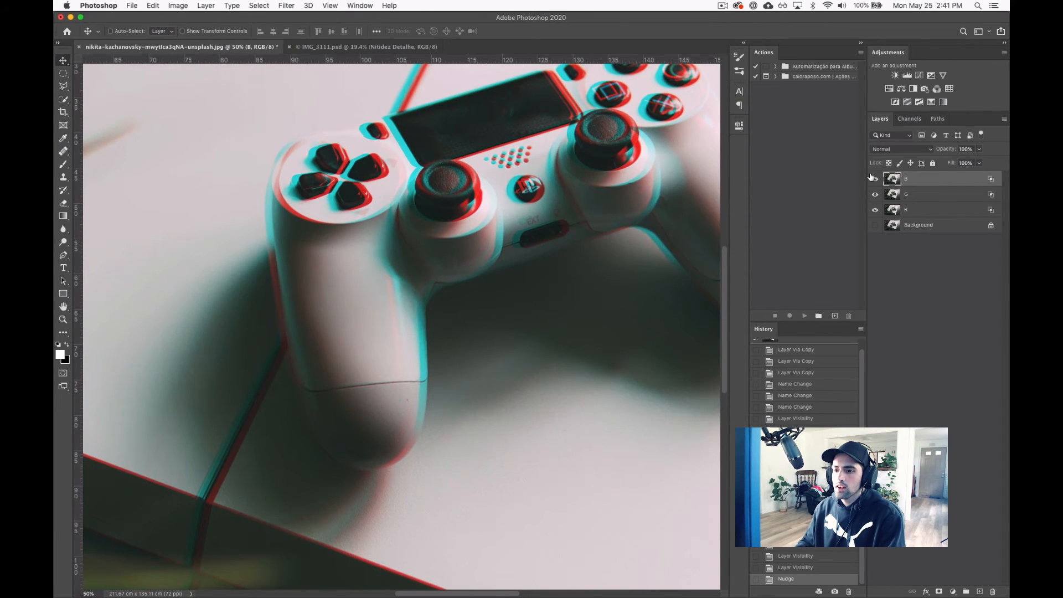
pyautogui.press('Right')
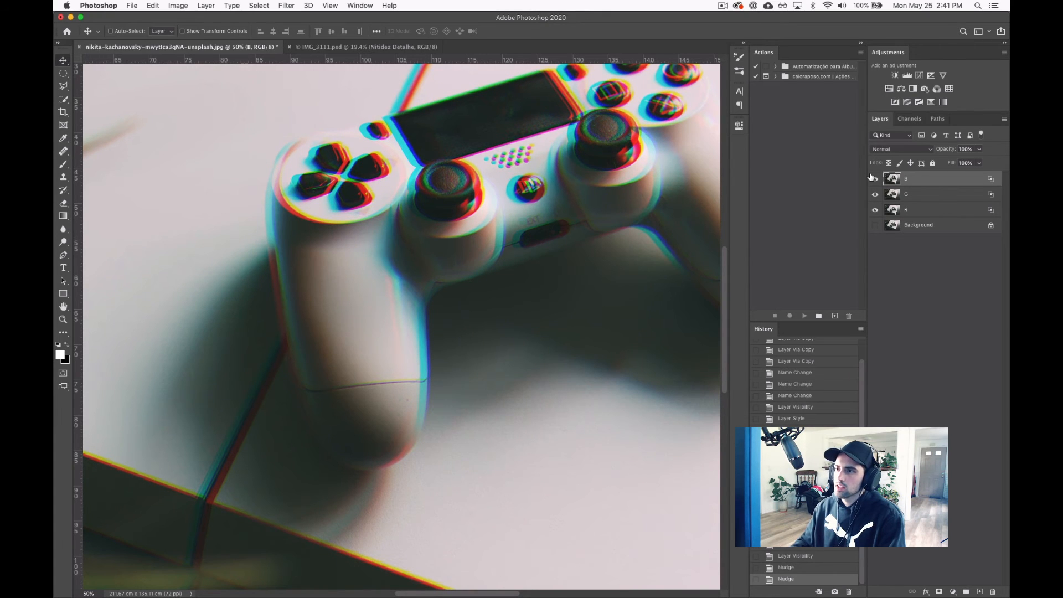
pyautogui.press('super+minus')
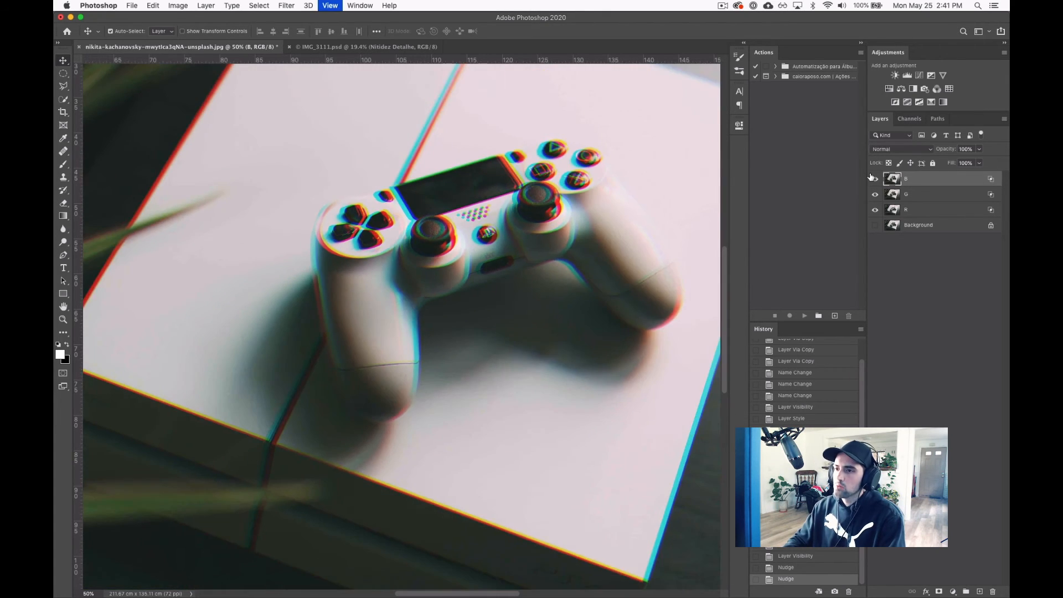
pyautogui.press('super+0')
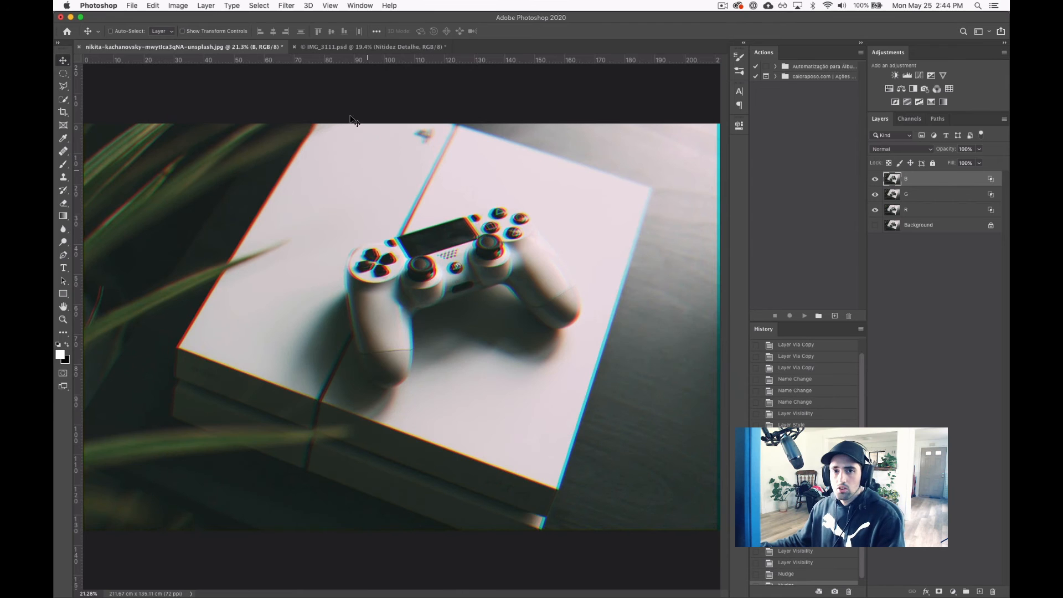
# - In IMG_3111.psd, show the Plano de Fundo layer alone, and turn the retouching layers back on one by one up to Nitidez Detalhe
pyautogui.click(361, 48)
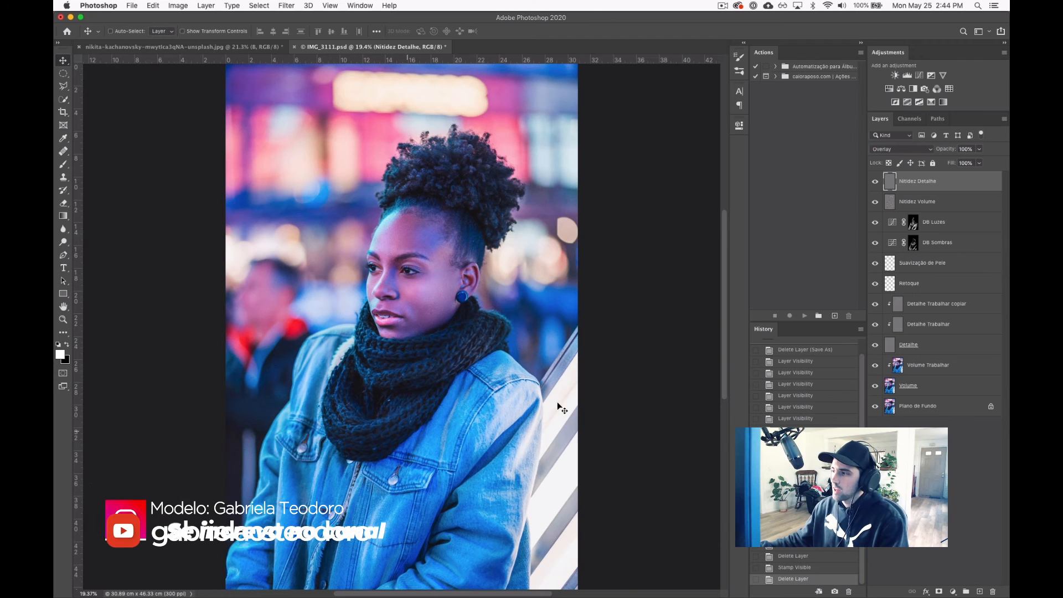
pyautogui.keyDown('alt'); pyautogui.click(875, 408); pyautogui.keyUp('alt')
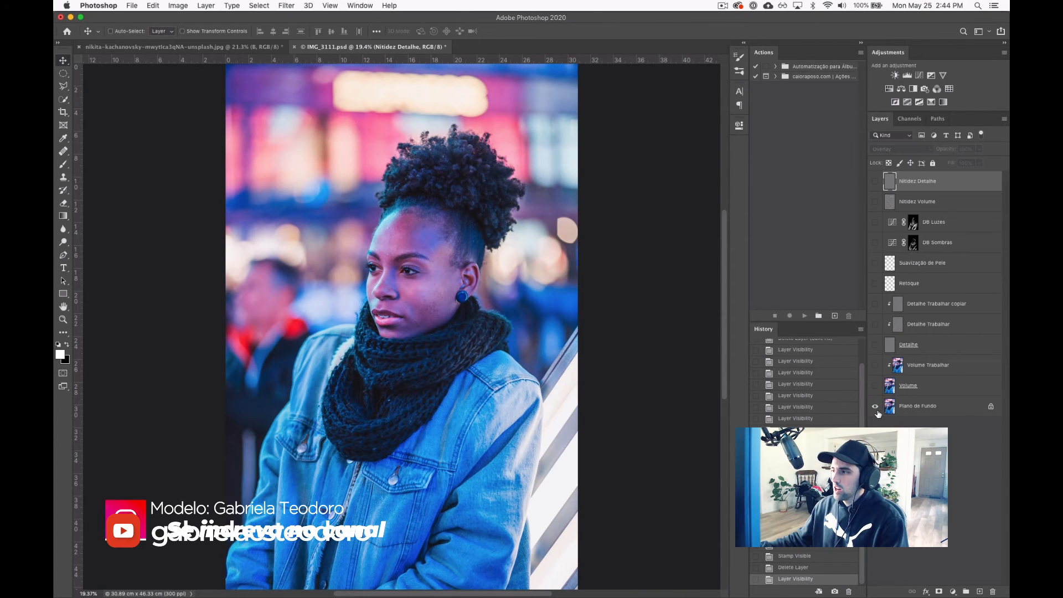
pyautogui.click(876, 386)
pyautogui.click(876, 366)
pyautogui.click(875, 346)
pyautogui.click(874, 324)
pyautogui.click(875, 304)
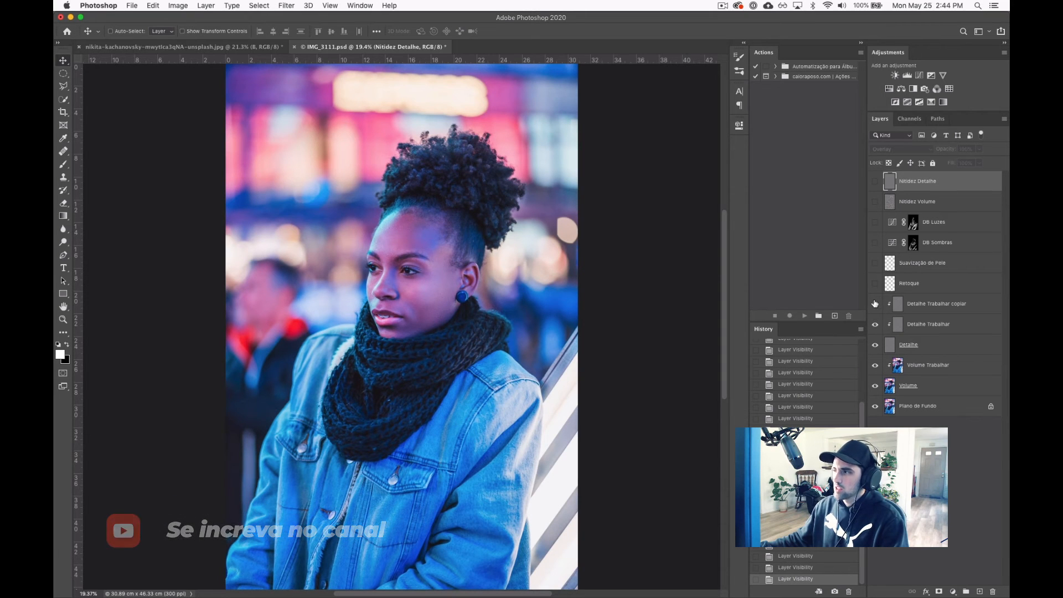
pyautogui.click(875, 284)
pyautogui.click(875, 263)
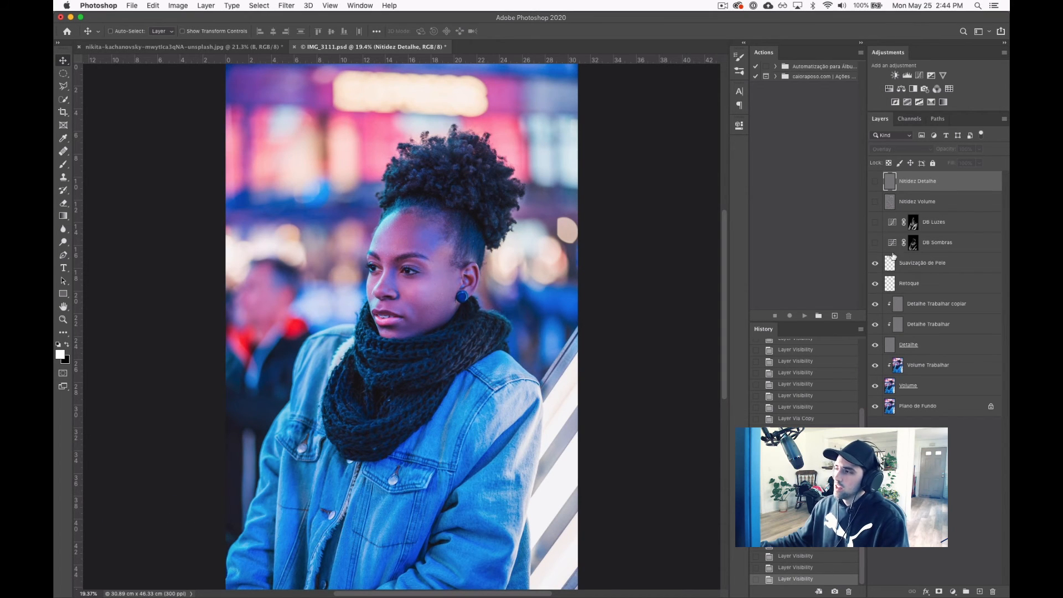
pyautogui.click(875, 243)
pyautogui.click(875, 222)
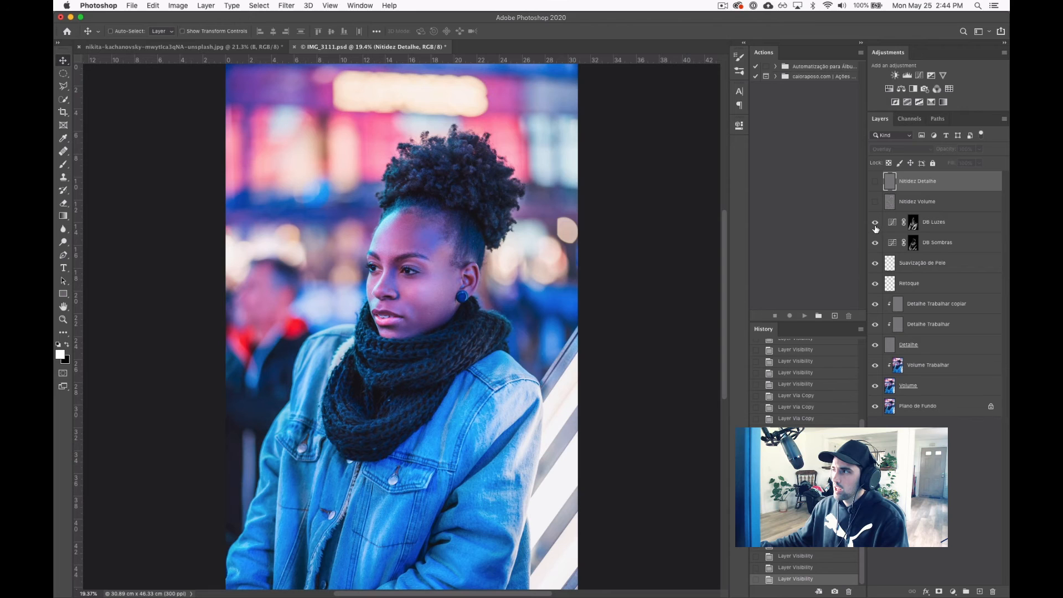
pyautogui.click(875, 201)
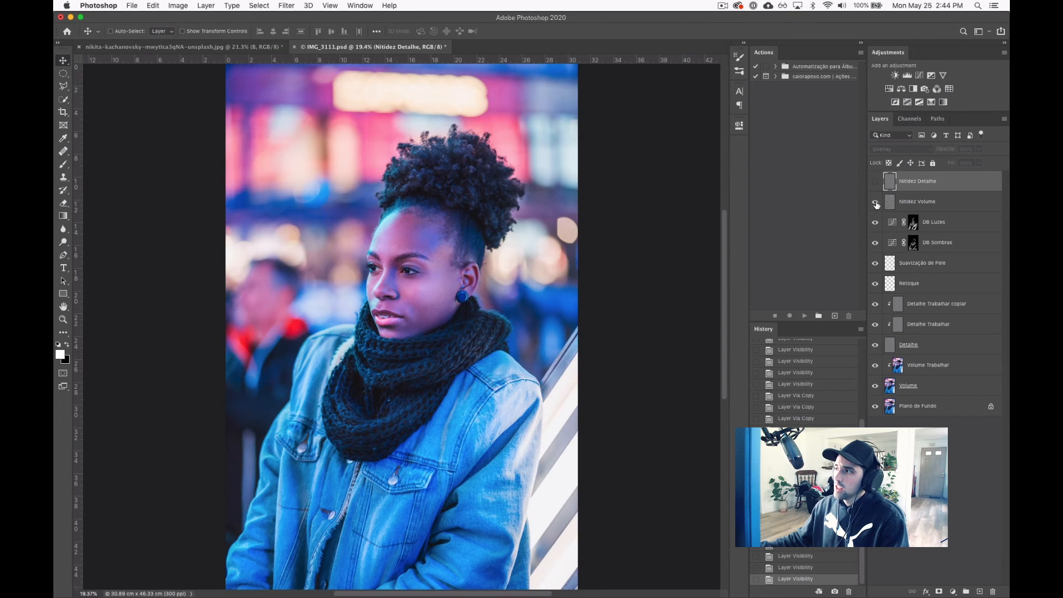
pyautogui.click(875, 181)
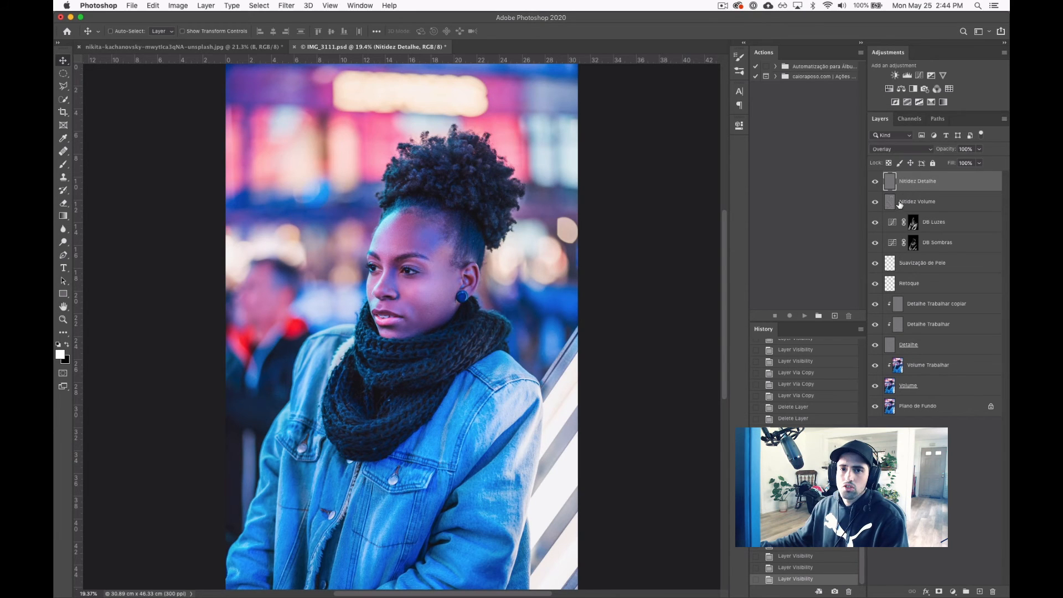
# - Try duplicating the Nitidez Detalhe layer three times in IMG_3111.psd, and delete the three copies
pyautogui.click(234, 48)
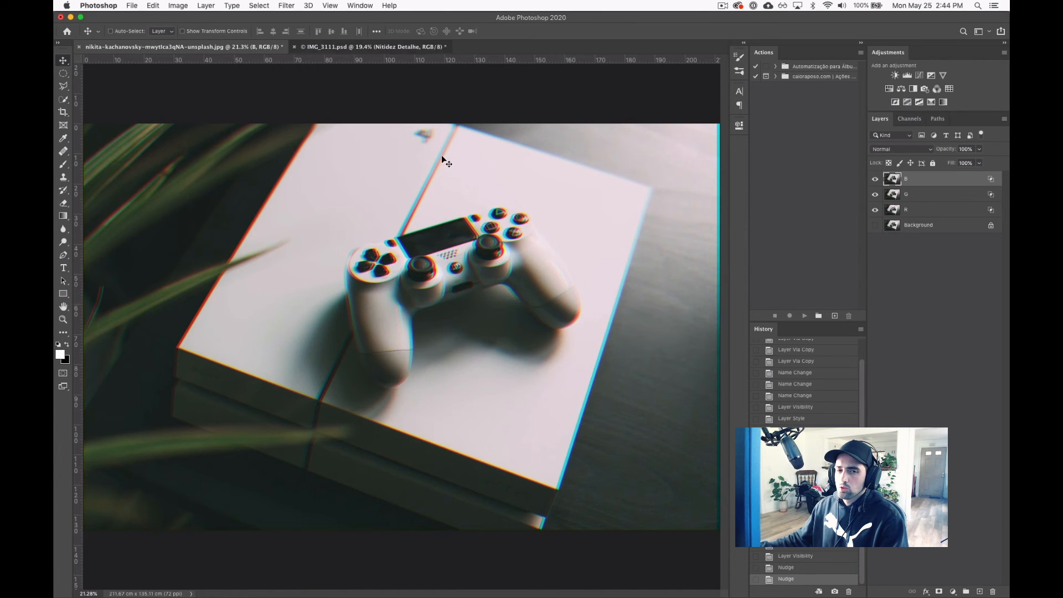
pyautogui.click(384, 47)
pyautogui.press('alt+shift+super+e')
pyautogui.press('super+j')
pyautogui.press('super+j')
pyautogui.press('super+j')
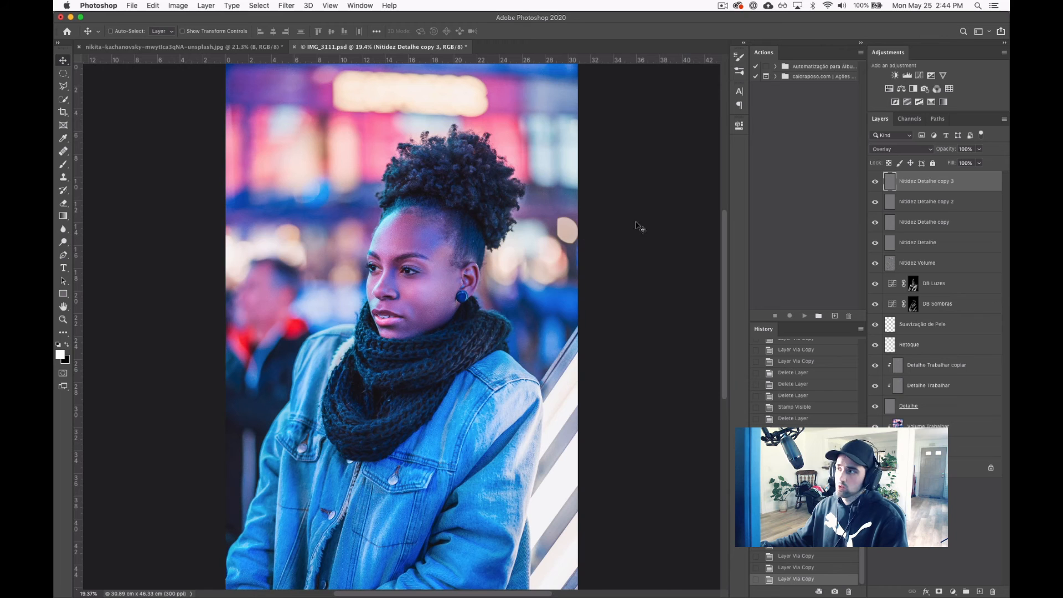
pyautogui.press('BackSpace')
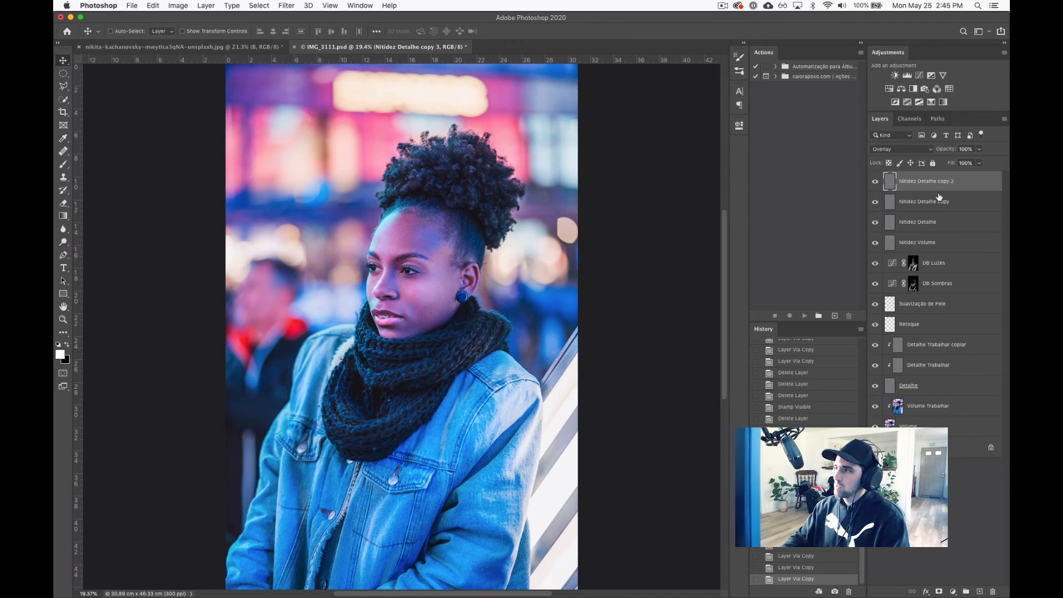
pyautogui.press('BackSpace')
pyautogui.press('BackSpace')
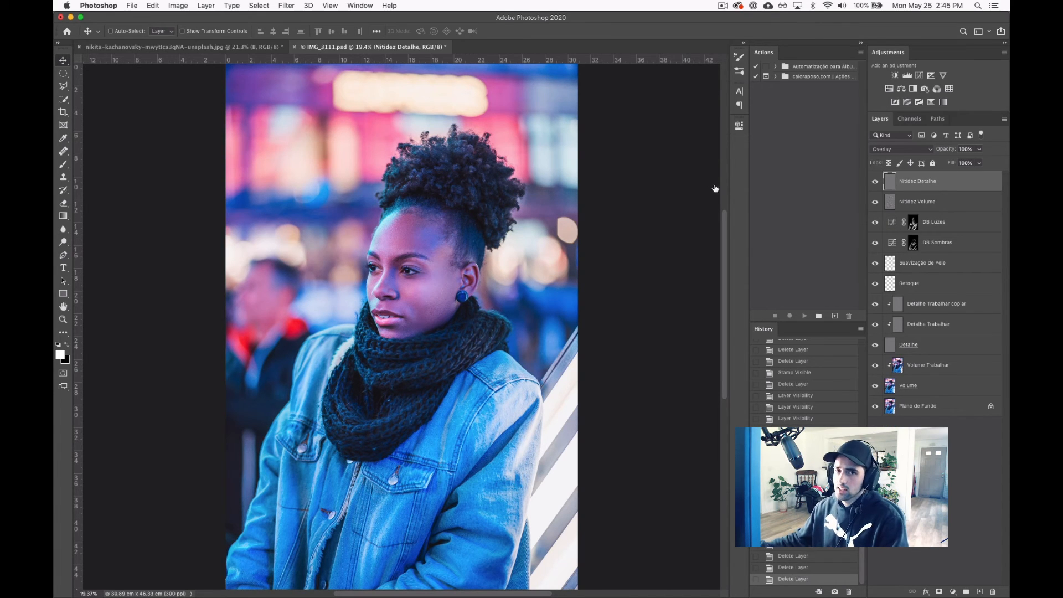
# - Try stamping all visible layers into a merged layer above Nitidez Detalhe, and undo it
pyautogui.click(939, 407)
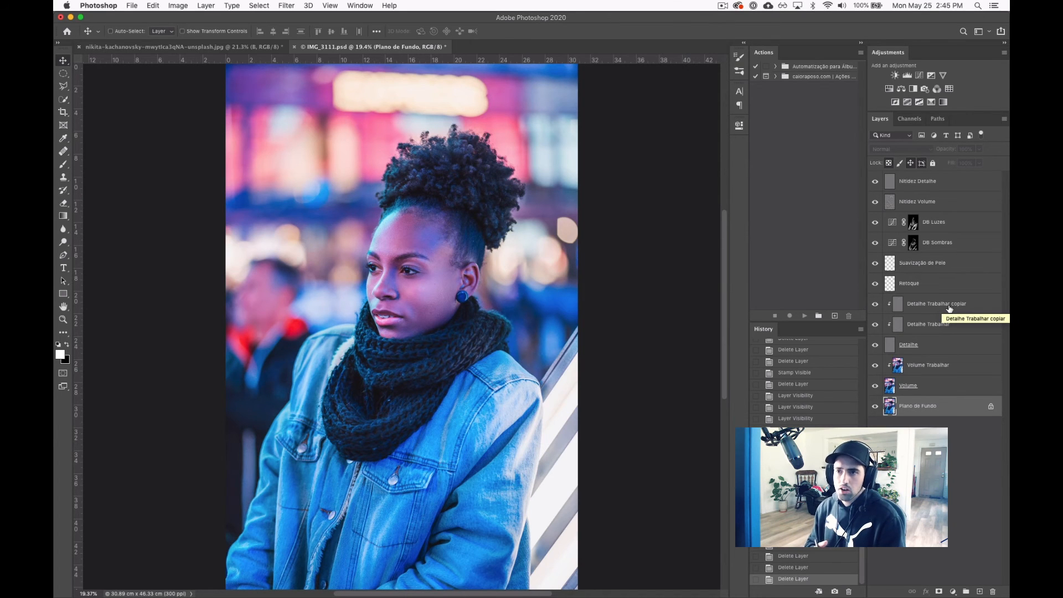
pyautogui.click(950, 185)
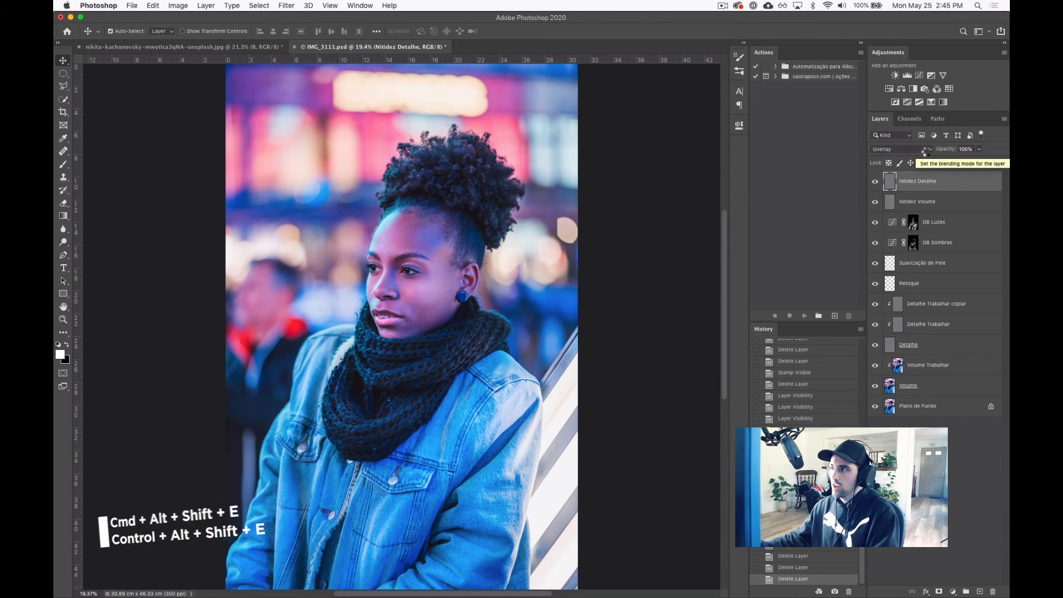
pyautogui.press('super+alt+shift+e')
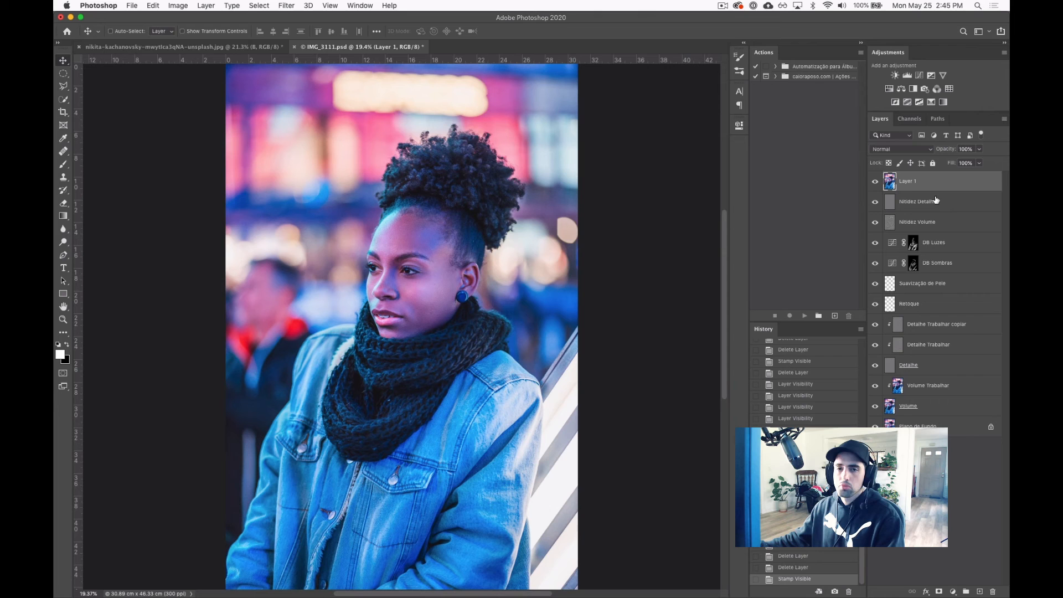
pyautogui.press('super+z')
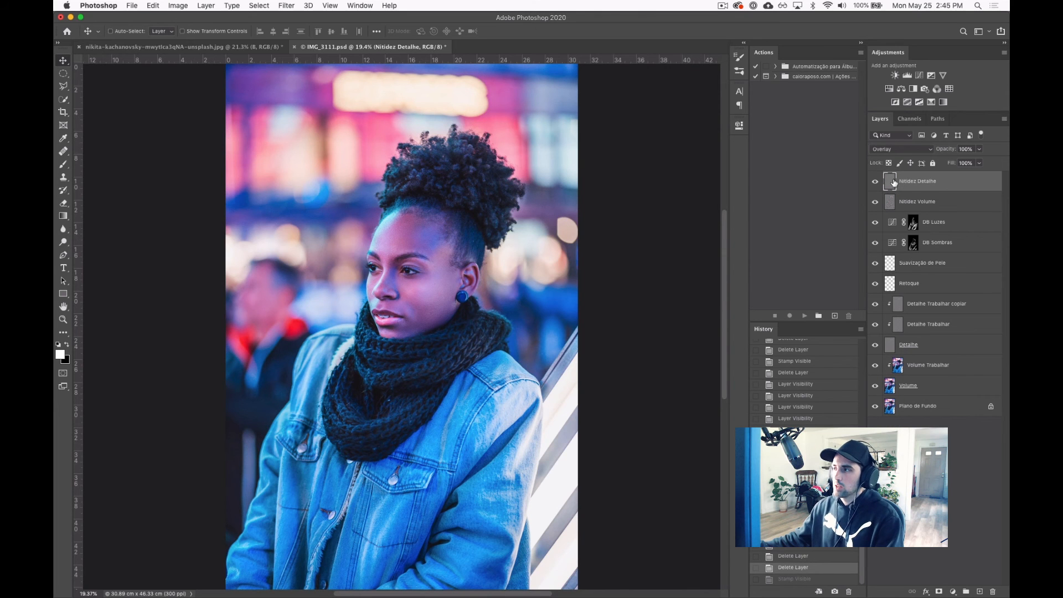
# - Stamp all visible layers into a new layer above Nitidez Detalhe and rename it R
pyautogui.press('super')
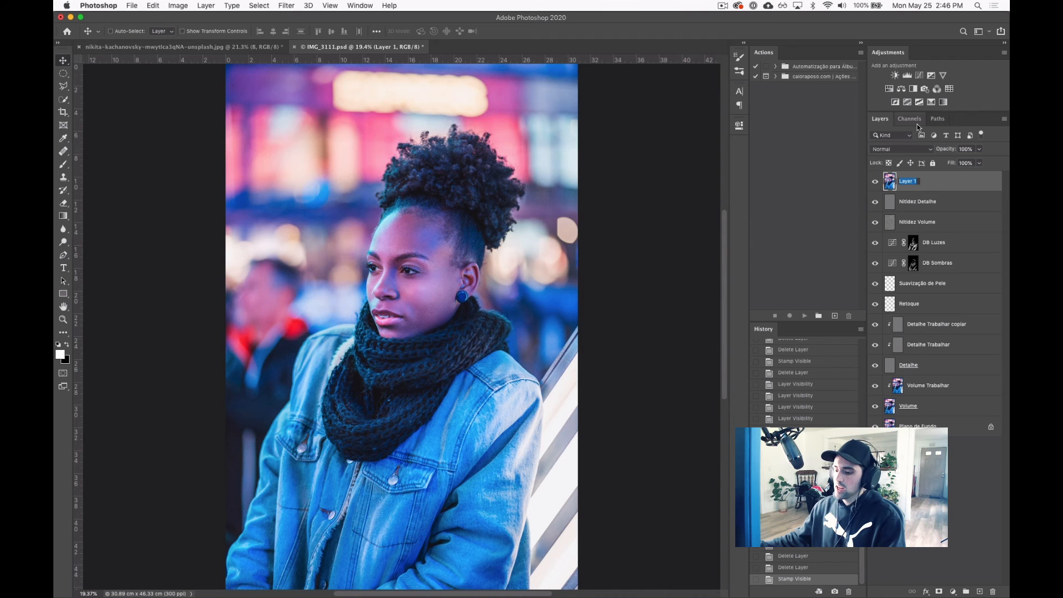
pyautogui.write('R')
pyautogui.press('Return')
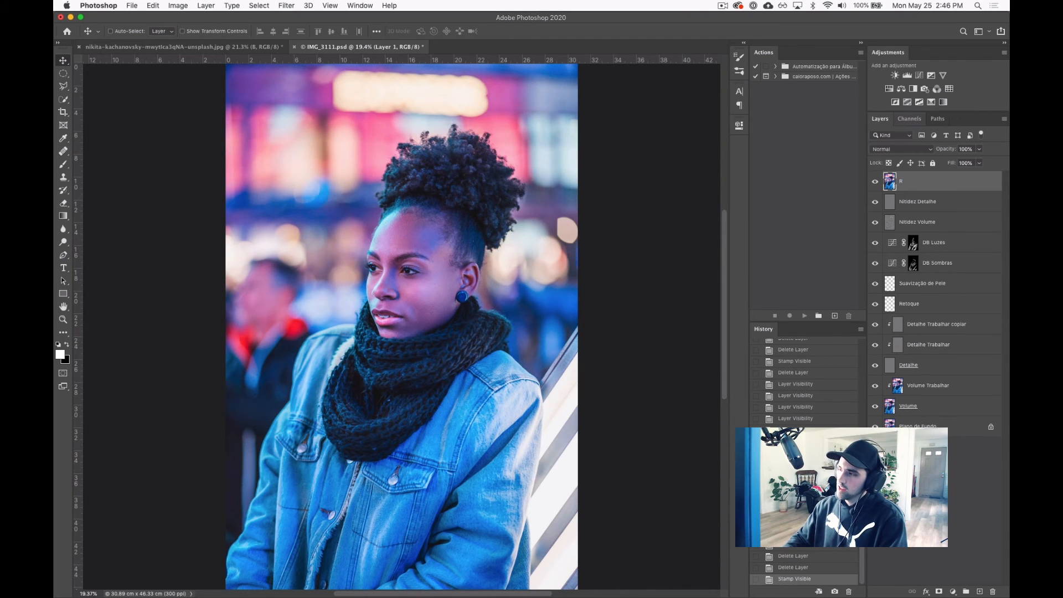
# - Duplicate the R layer and name the copy G, and duplicate G and name that copy B
pyautogui.press('super')
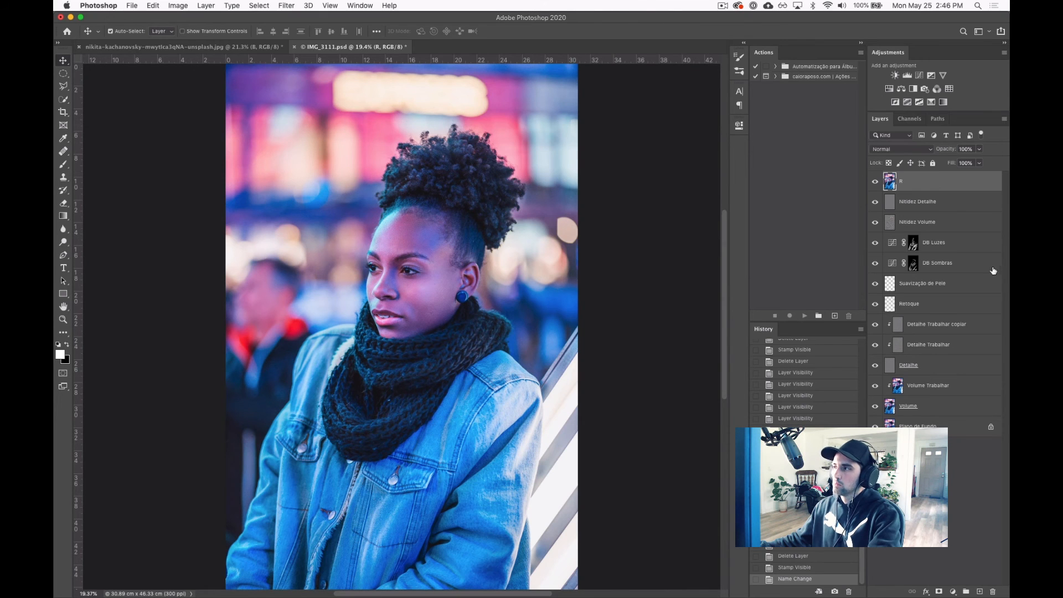
pyautogui.press('super+j')
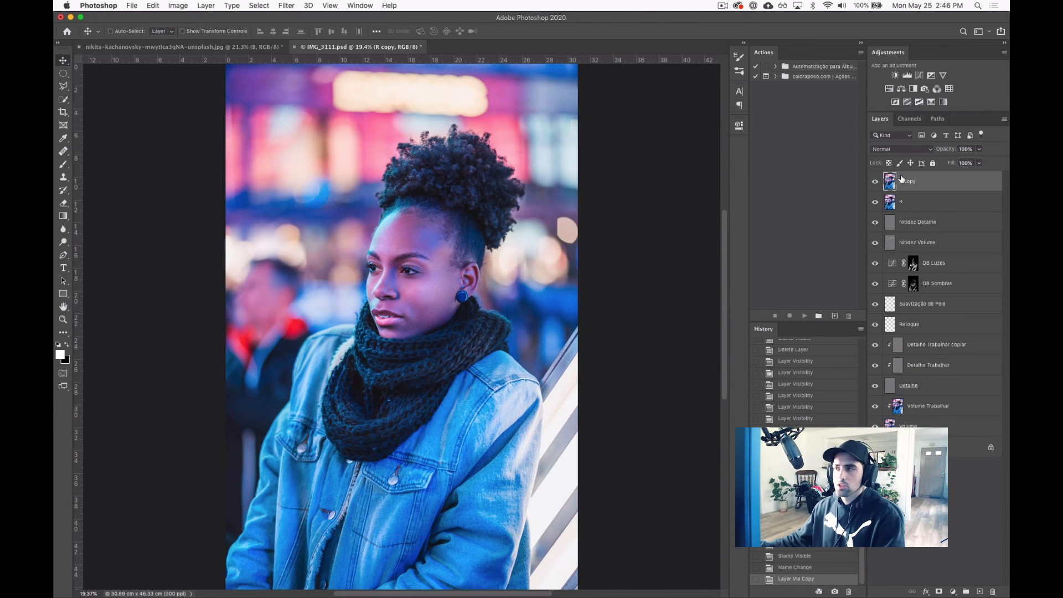
pyautogui.doubleClick(911, 180)
pyautogui.write('G')
pyautogui.press('Return')
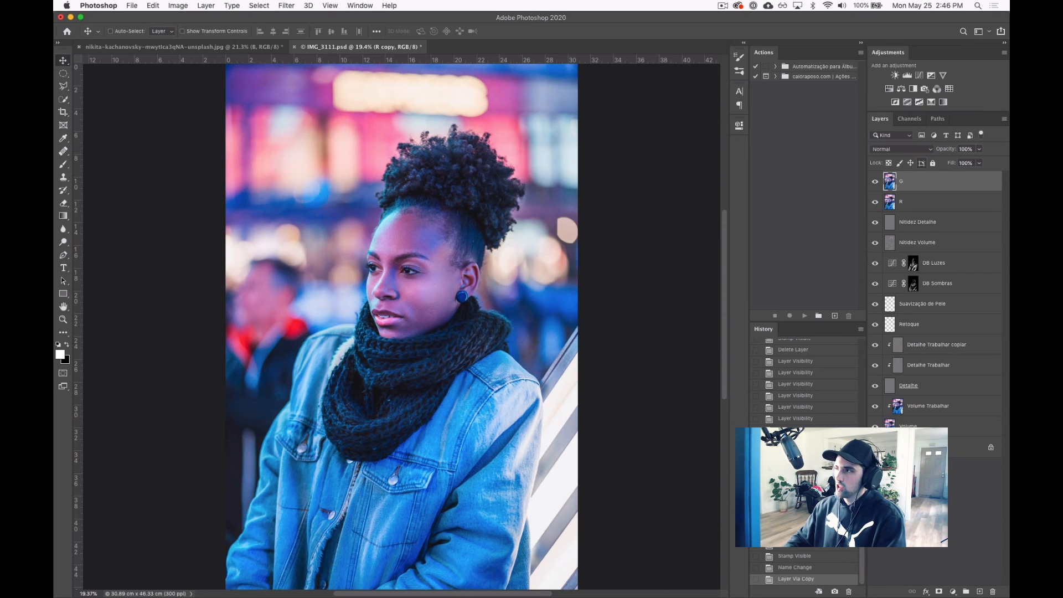
pyautogui.press('super+j')
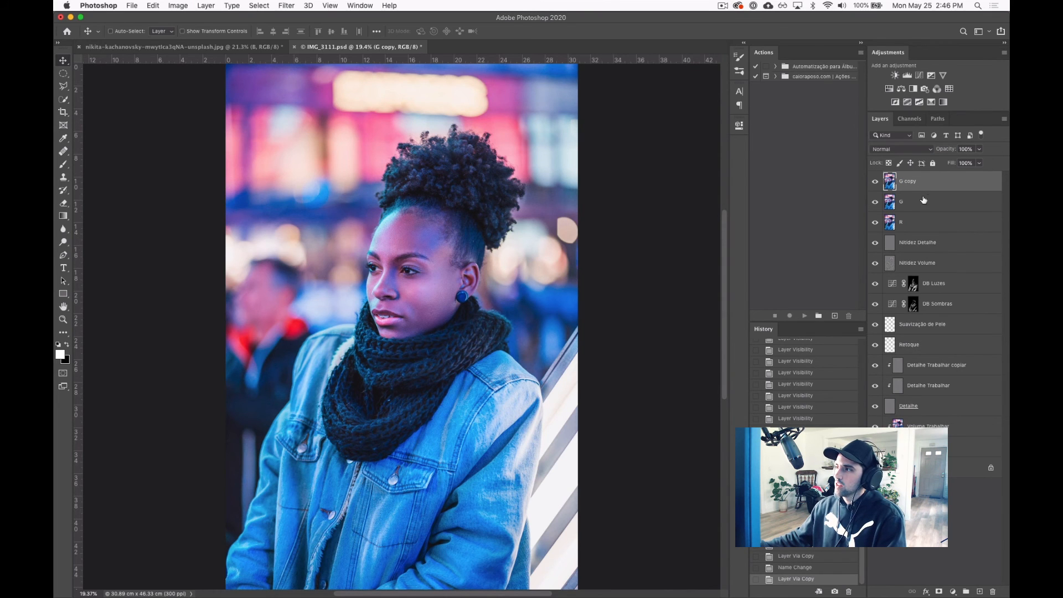
pyautogui.doubleClick(906, 181)
pyautogui.write('B')
pyautogui.press('Return')
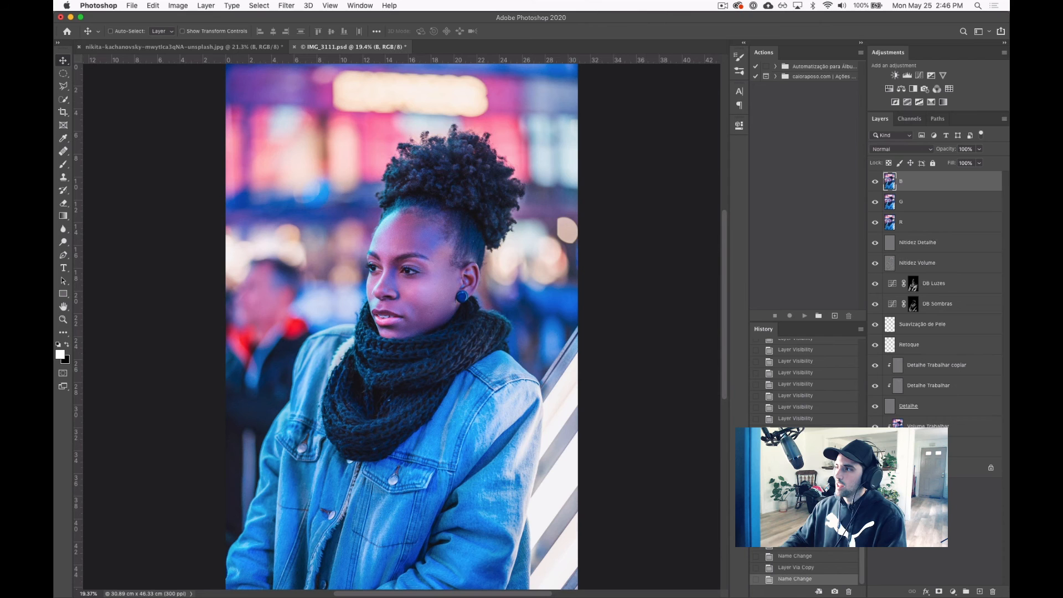
# - Hide the G and B layers and restrict the R layer's advanced blending to the R channel by disabling G and B
pyautogui.moveTo(874, 203); pyautogui.dragTo(875, 182)
pyautogui.click(953, 229)
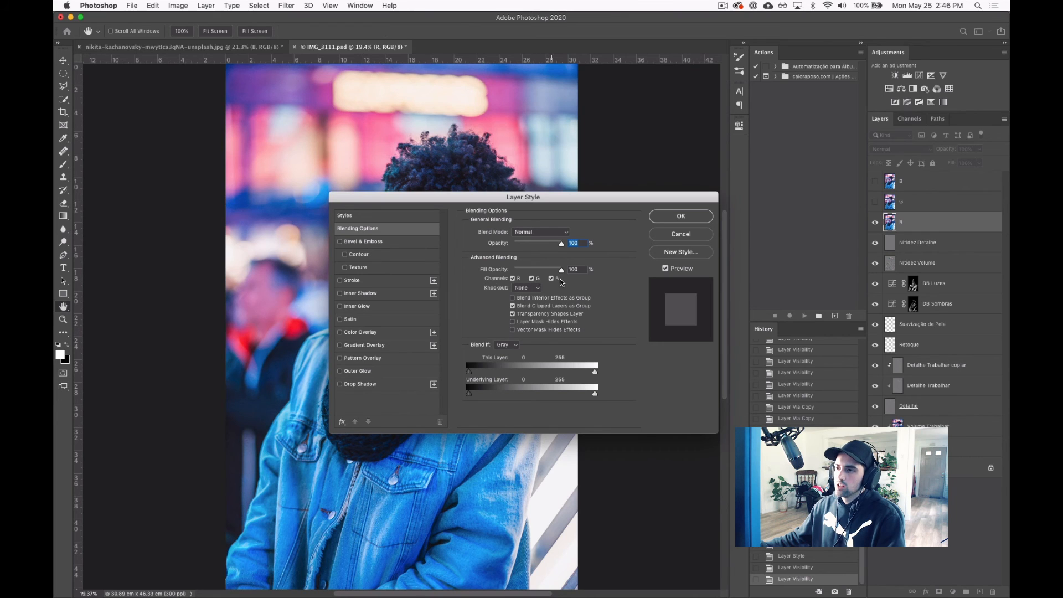
pyautogui.click(531, 278)
pyautogui.click(531, 278)
pyautogui.click(531, 278)
pyautogui.click(551, 278)
pyautogui.click(678, 218)
# - Show the G layer and restrict its advanced blending to the G channel by disabling R and B
pyautogui.click(902, 202)
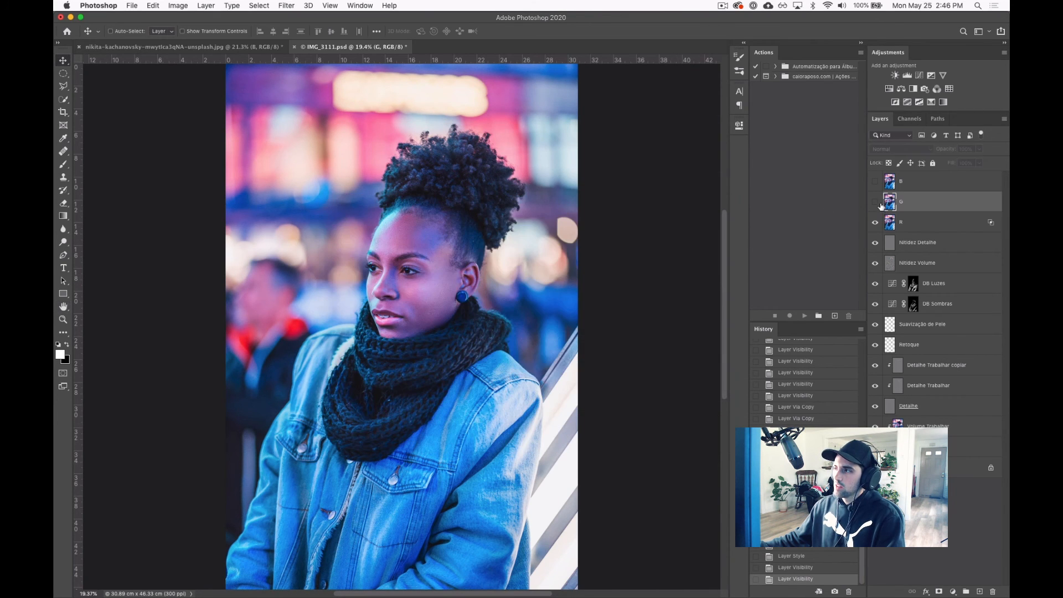
pyautogui.doubleClick(909, 210)
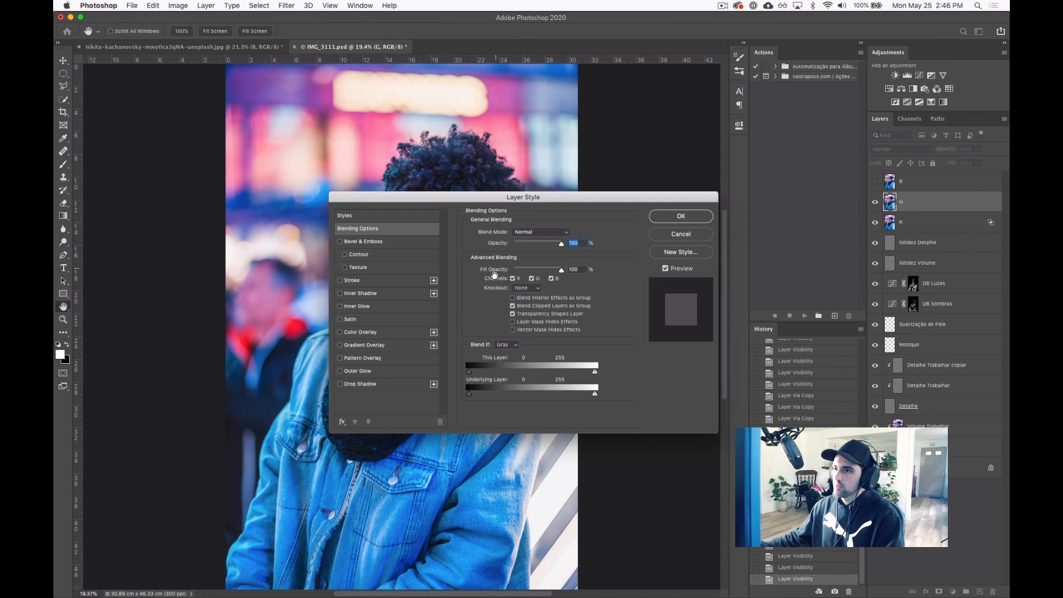
pyautogui.click(512, 279)
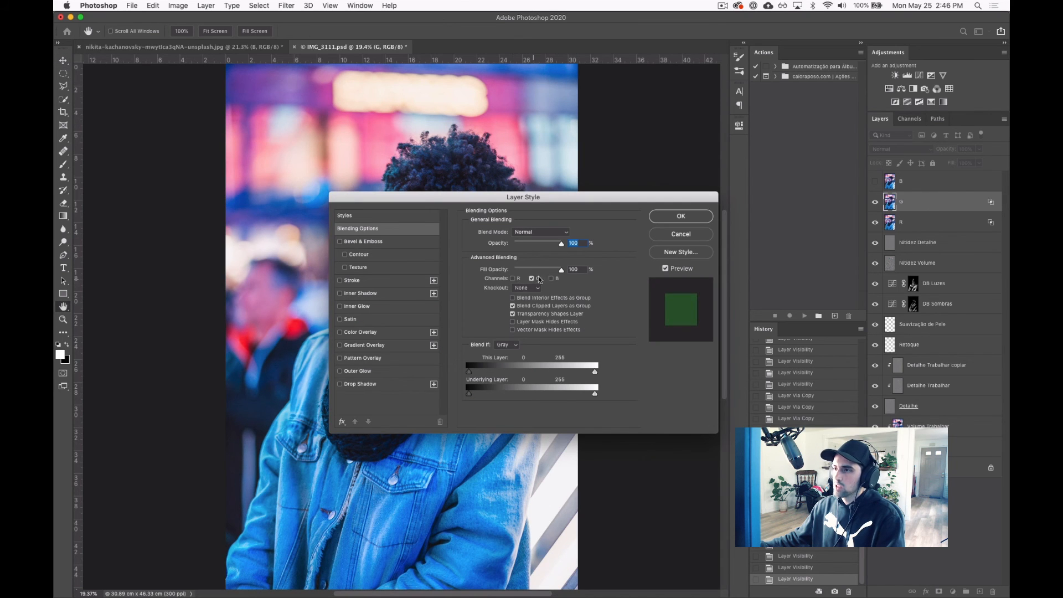
pyautogui.click(703, 219)
# - Show the B layer and restrict its advanced blending to the B channel by disabling R and G
pyautogui.click(875, 181)
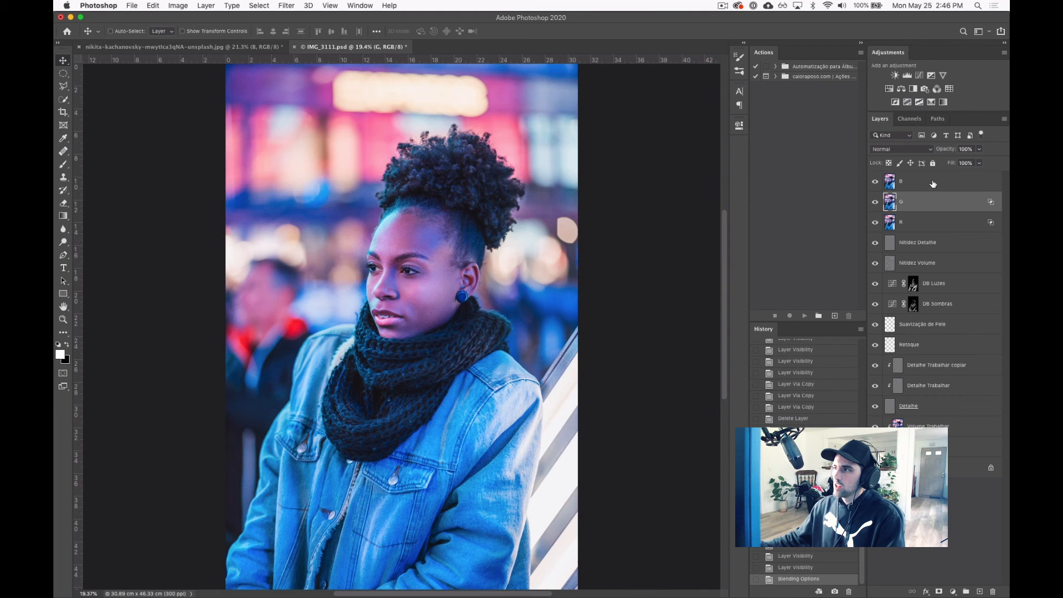
pyautogui.click(934, 183)
pyautogui.doubleClick(939, 186)
pyautogui.click(513, 279)
pyautogui.click(532, 279)
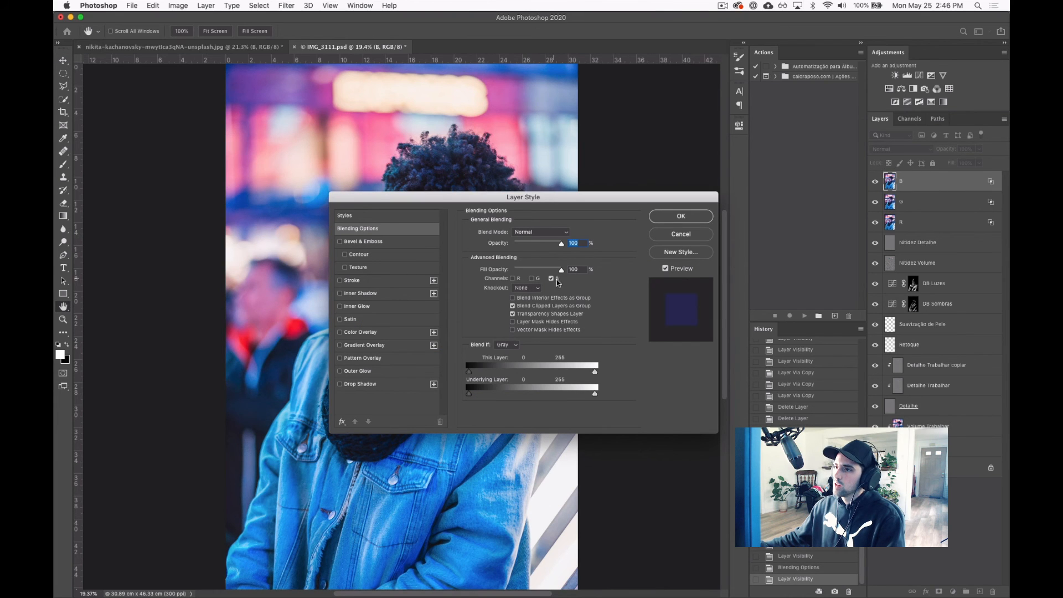
pyautogui.press('Return')
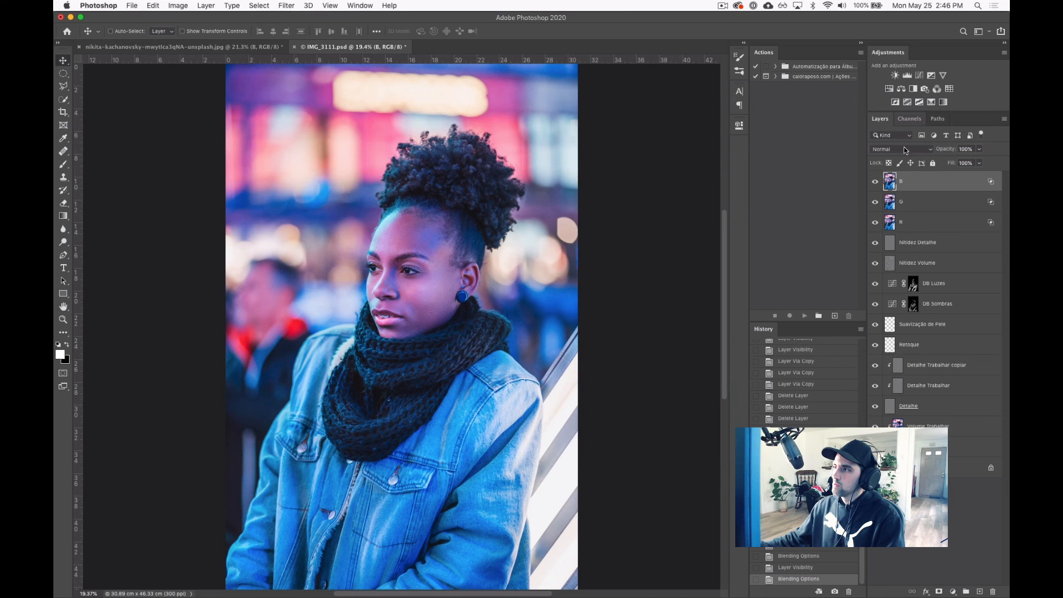
# - Nudge the R layer slightly to the left so a red fringe separates along the edges of the woman's face
pyautogui.click(921, 223)
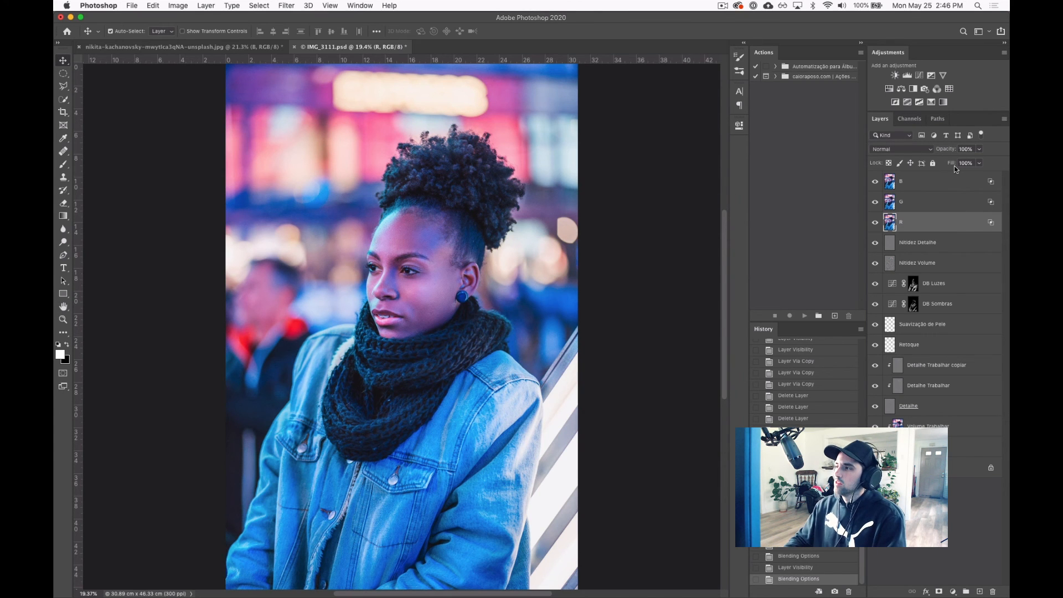
pyautogui.press('super+plus')
pyautogui.moveTo(364, 228); pyautogui.dragTo(399, 378)
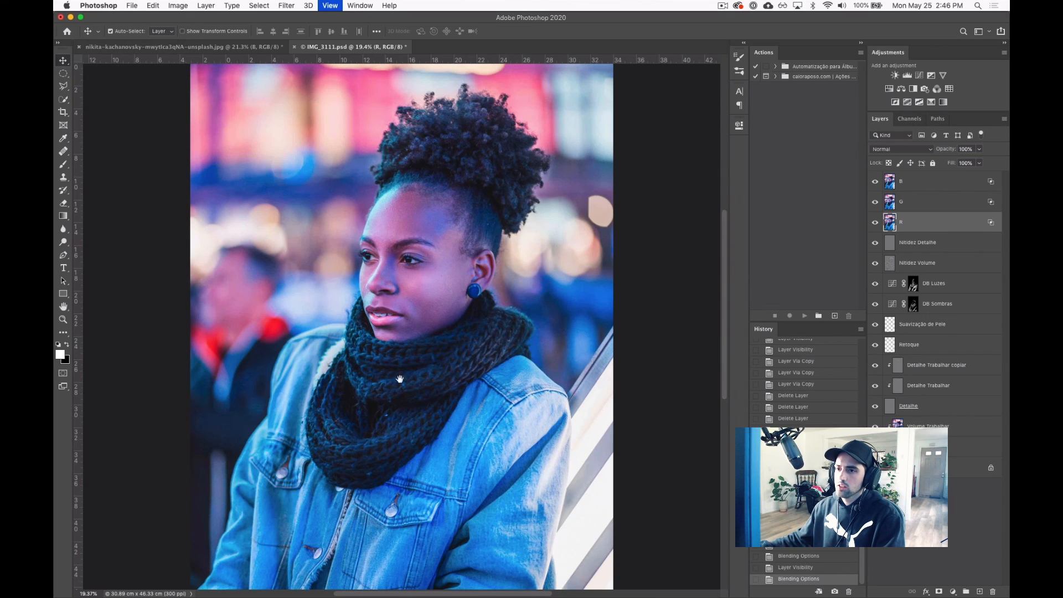
pyautogui.moveTo(376, 333); pyautogui.dragTo(443, 148)
pyautogui.scroll(-10, 444, 148)
pyautogui.hscroll(-3, 443, 148)
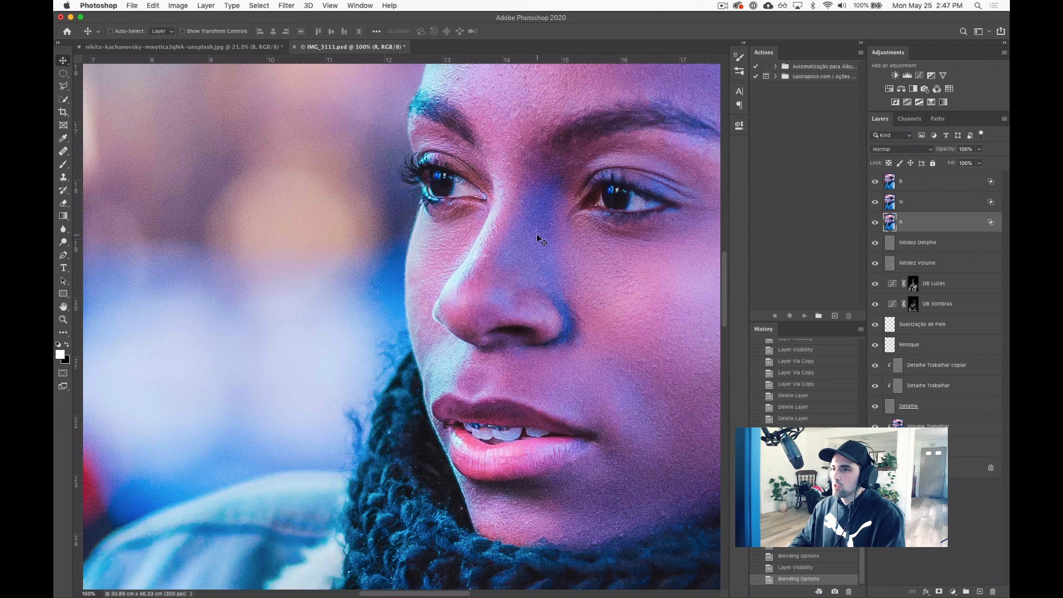
pyautogui.press('Left')
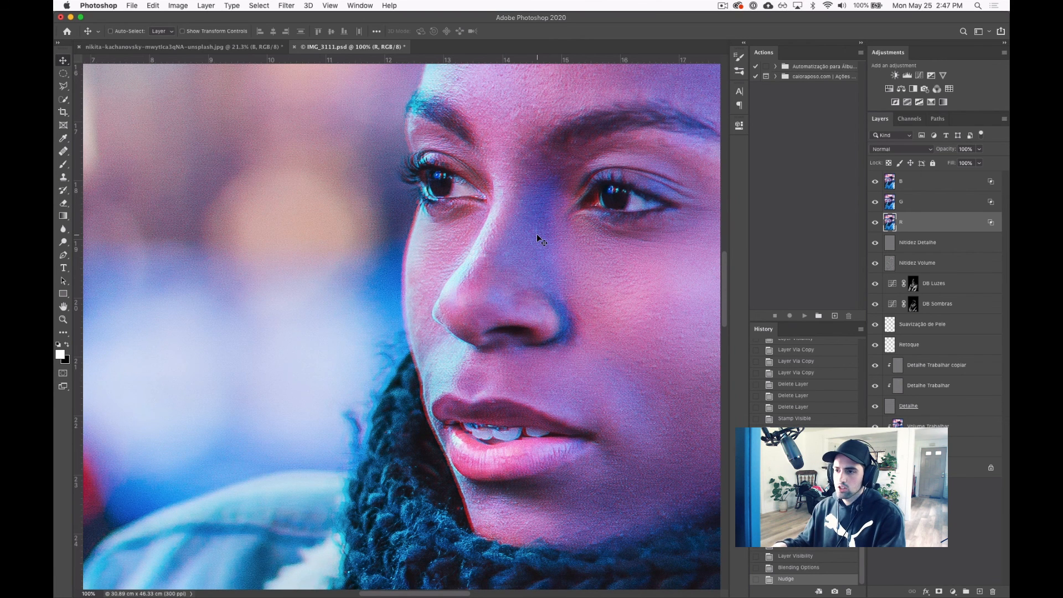
pyautogui.hotkey('shift', 'Left')
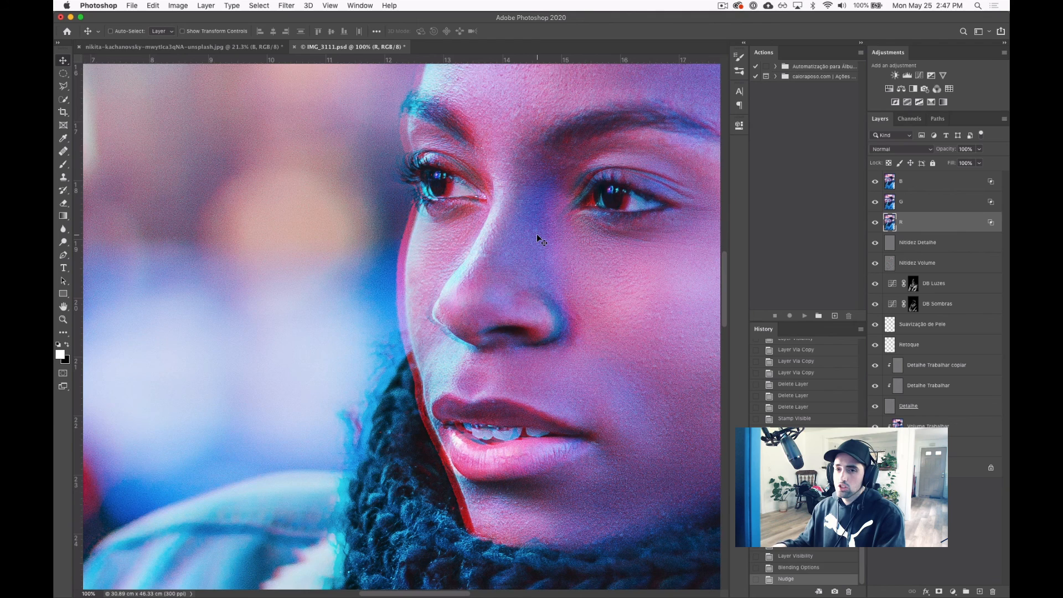
pyautogui.hotkey('shift', 'Left')
pyautogui.hotkey('shift', 'Right')
pyautogui.hotkey('shift', 'Right')
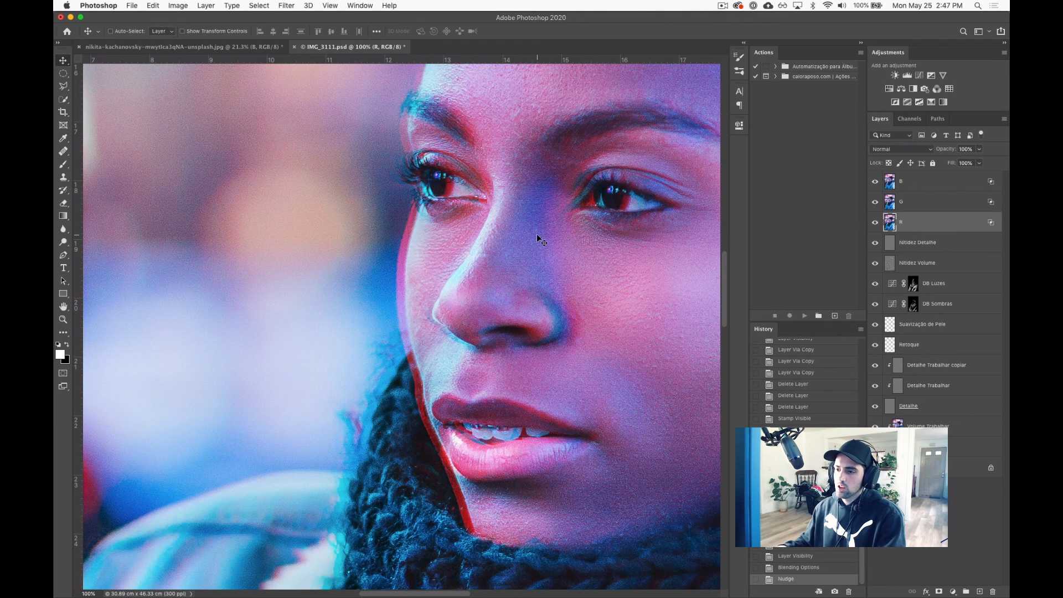
# - Nudge the B layer to the right, opposite the R layer, and toggle the R, G and B layers' visibility to compare the effect
pyautogui.press('super+0')
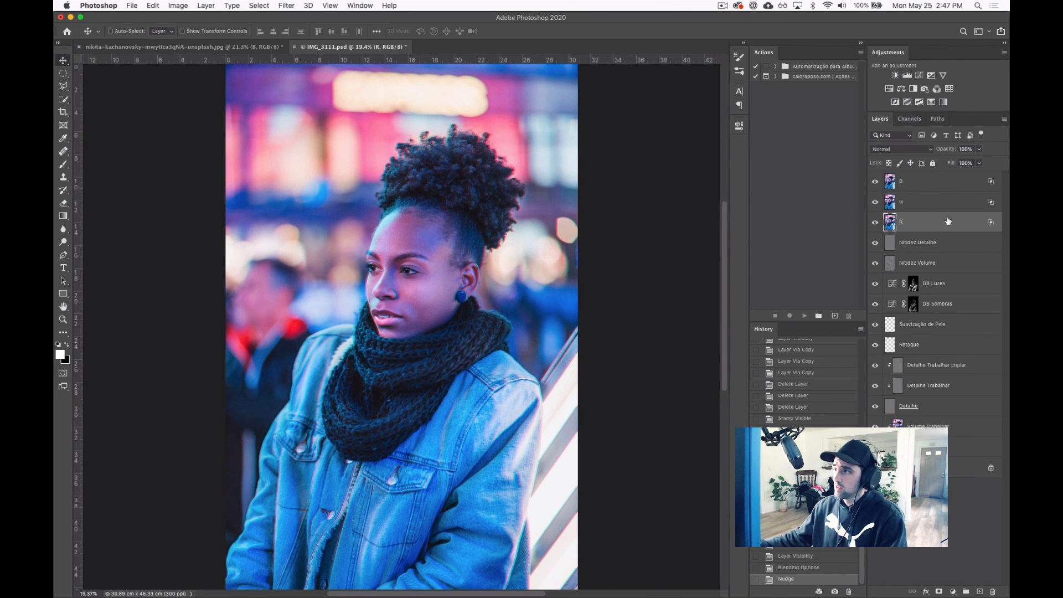
pyautogui.click(923, 184)
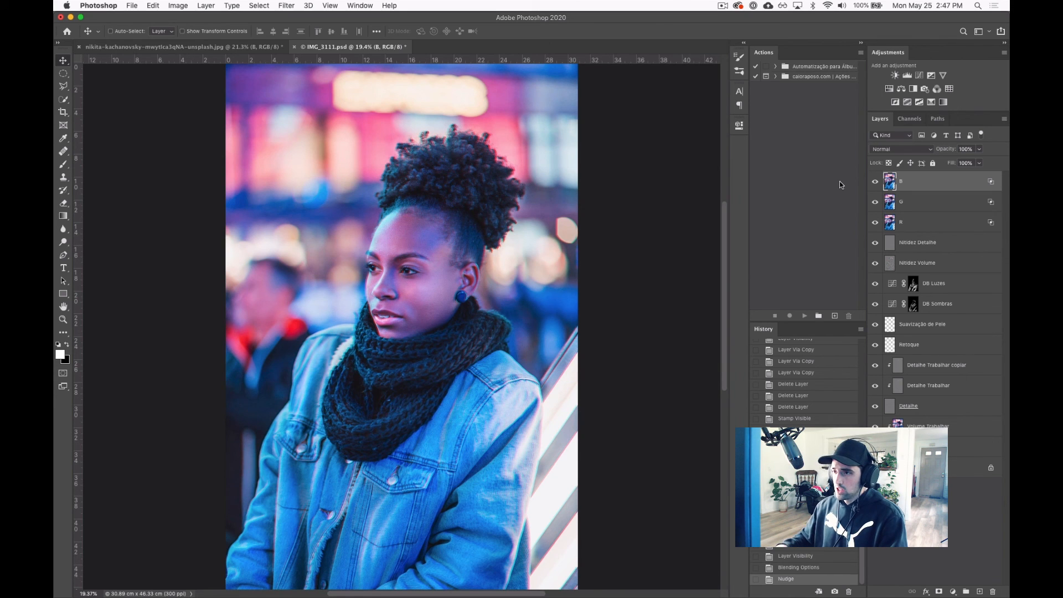
pyautogui.press('Right')
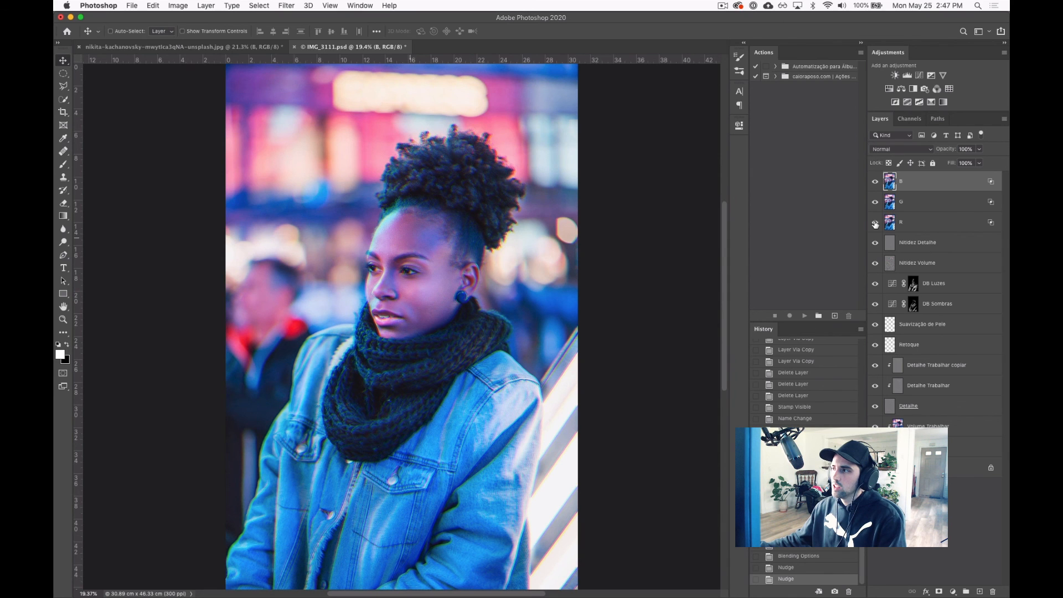
pyautogui.moveTo(872, 184); pyautogui.dragTo(874, 244)
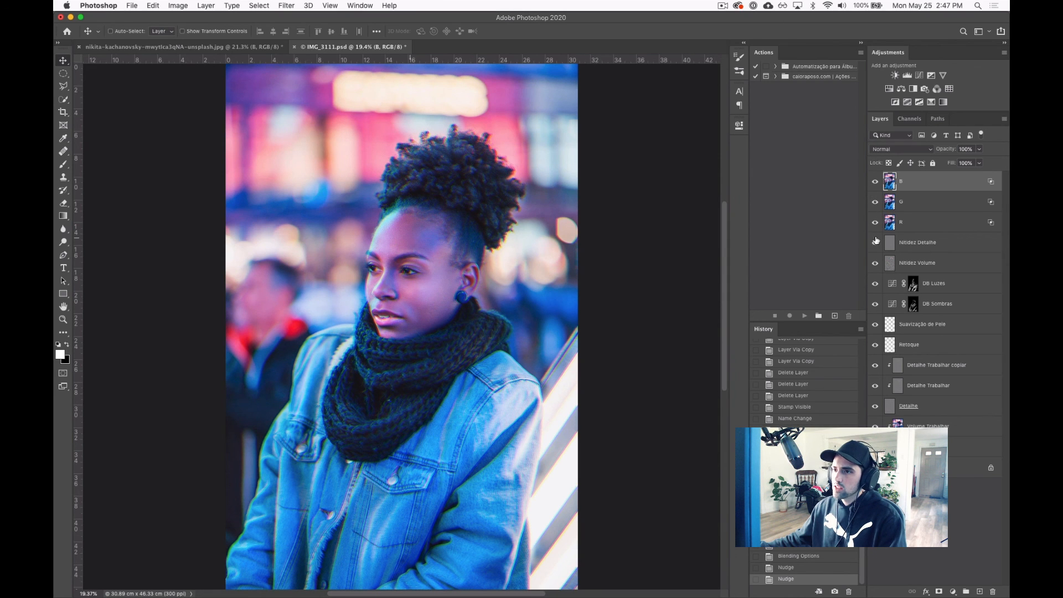